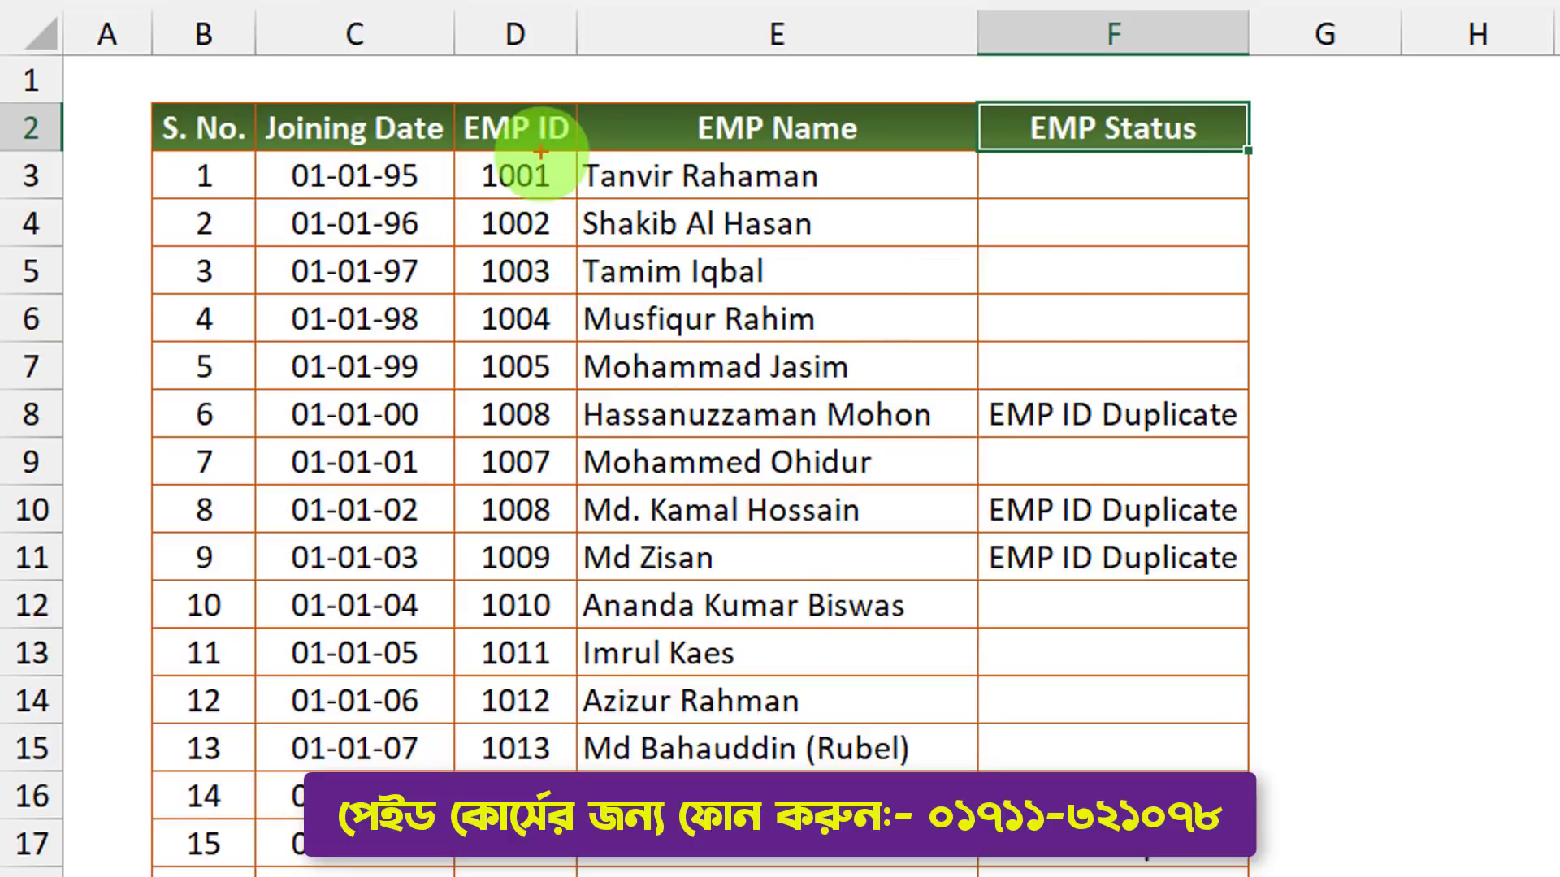
left_click_drag(540, 151, 607, 333)
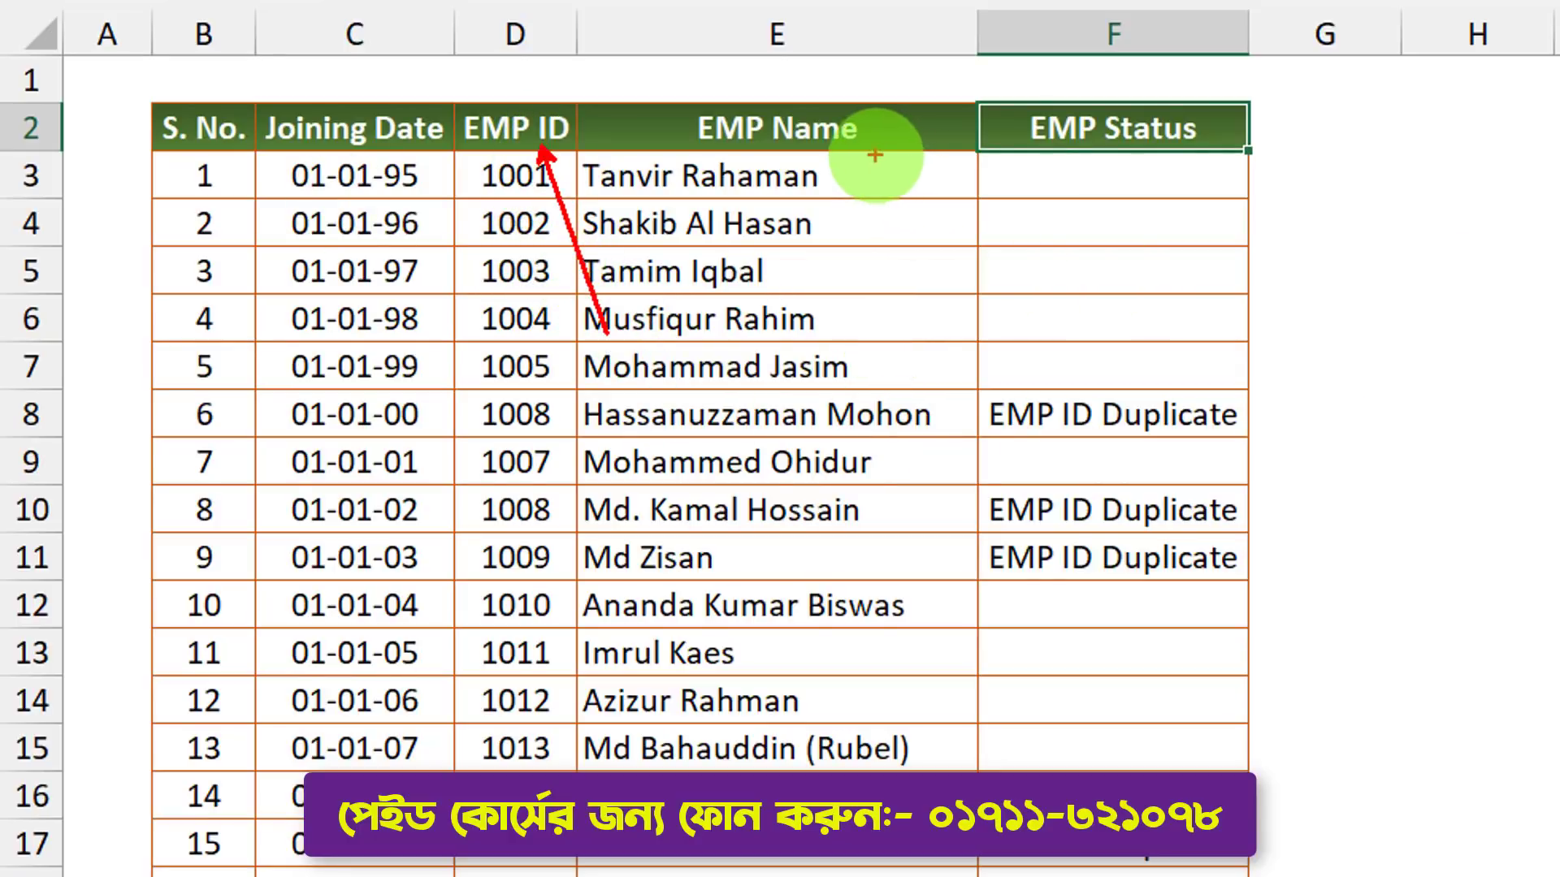
left_click_drag(874, 154, 924, 338)
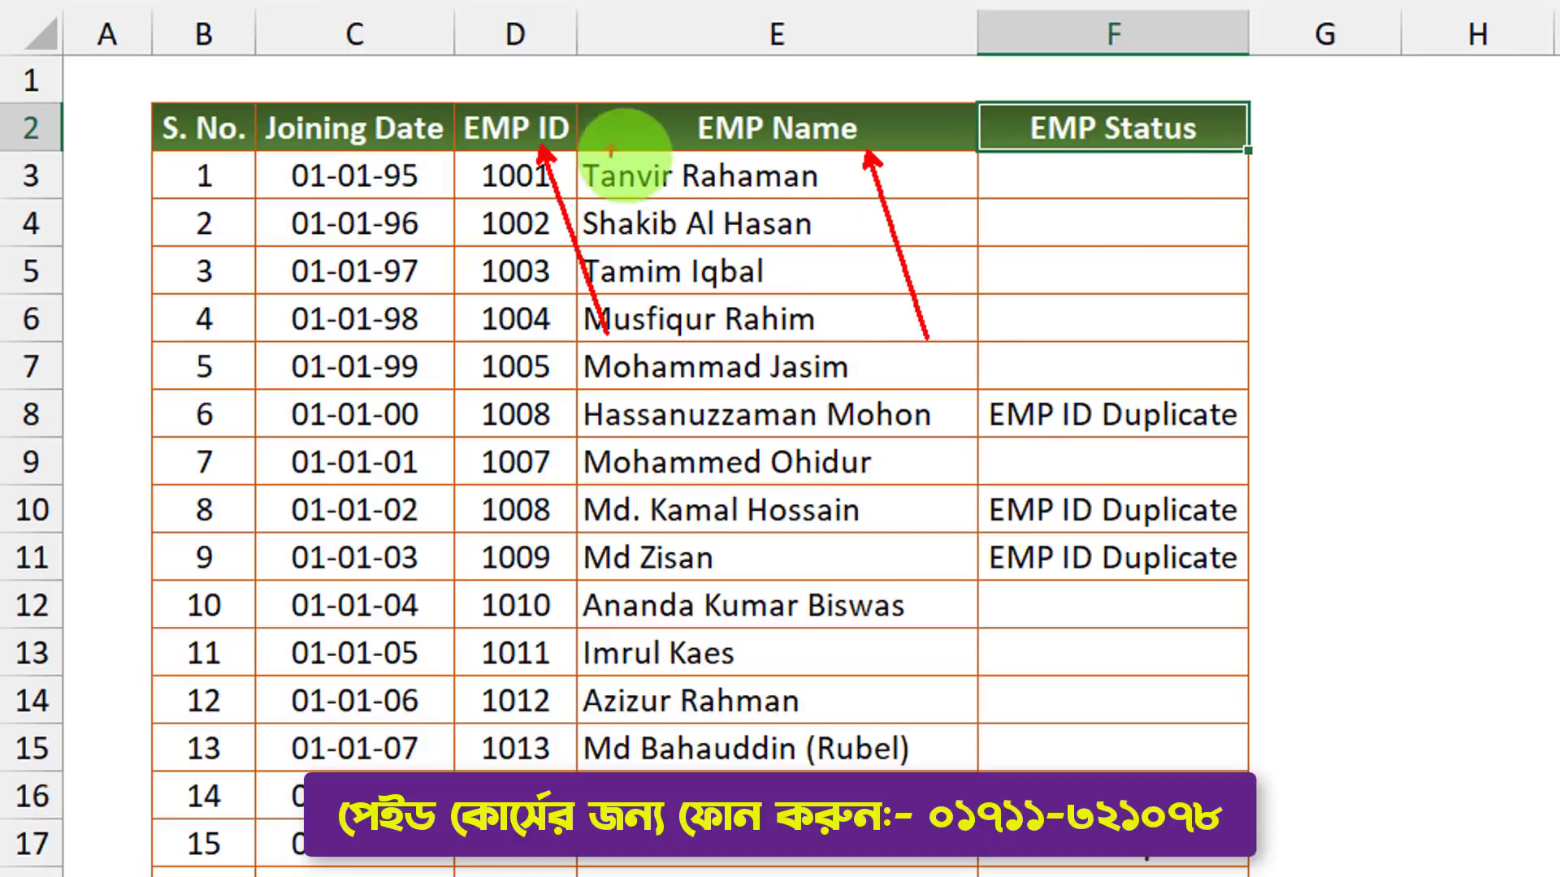
left_click_drag(455, 154, 587, 207)
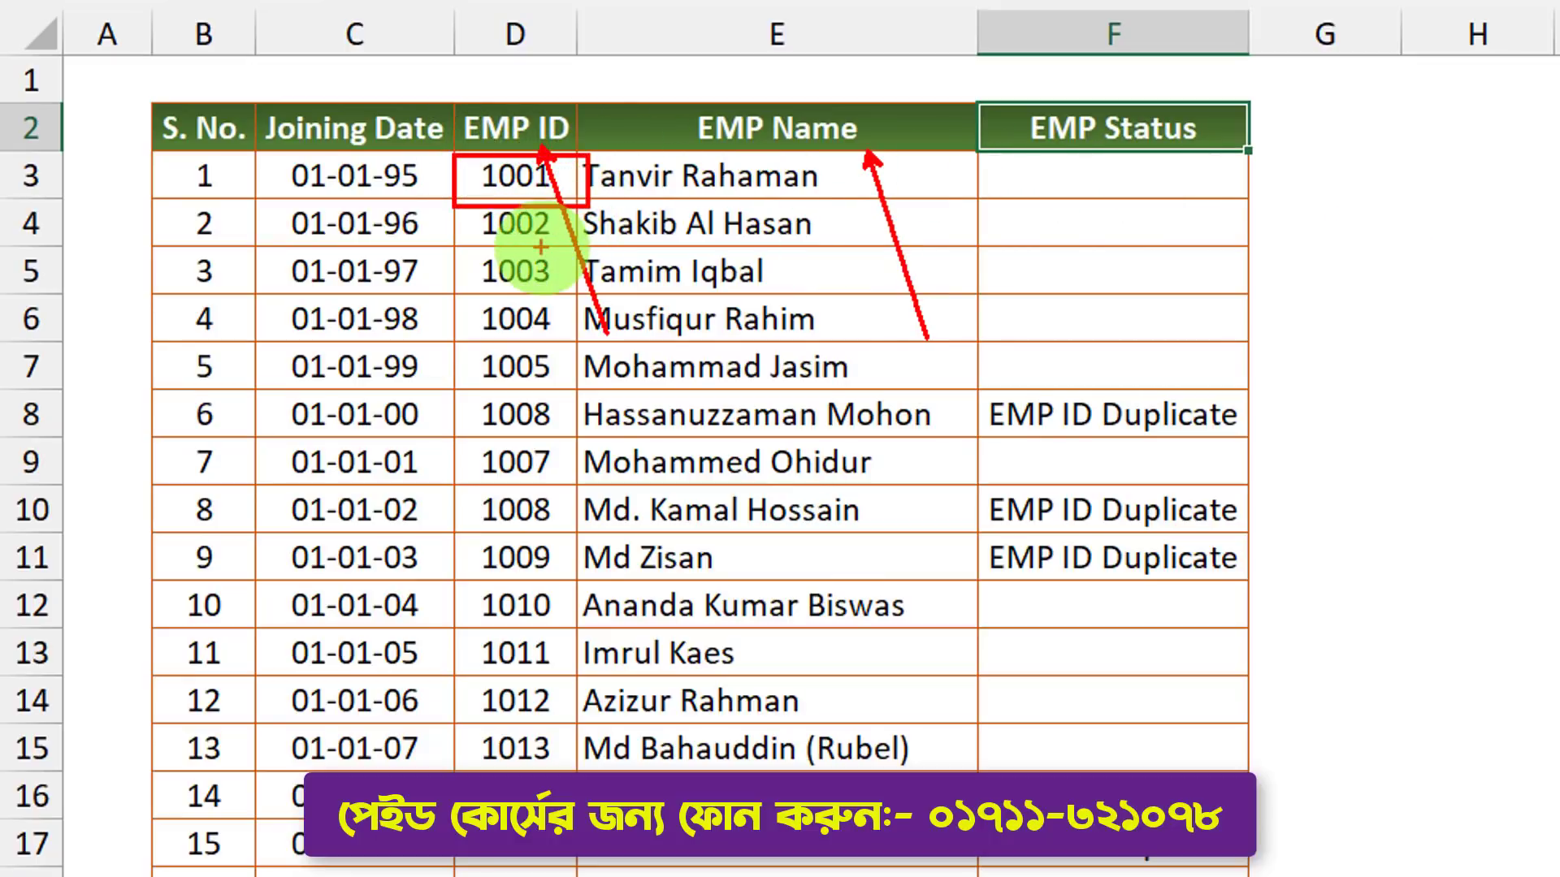
left_click_drag(559, 282, 664, 360)
left_click_drag(554, 378, 664, 440)
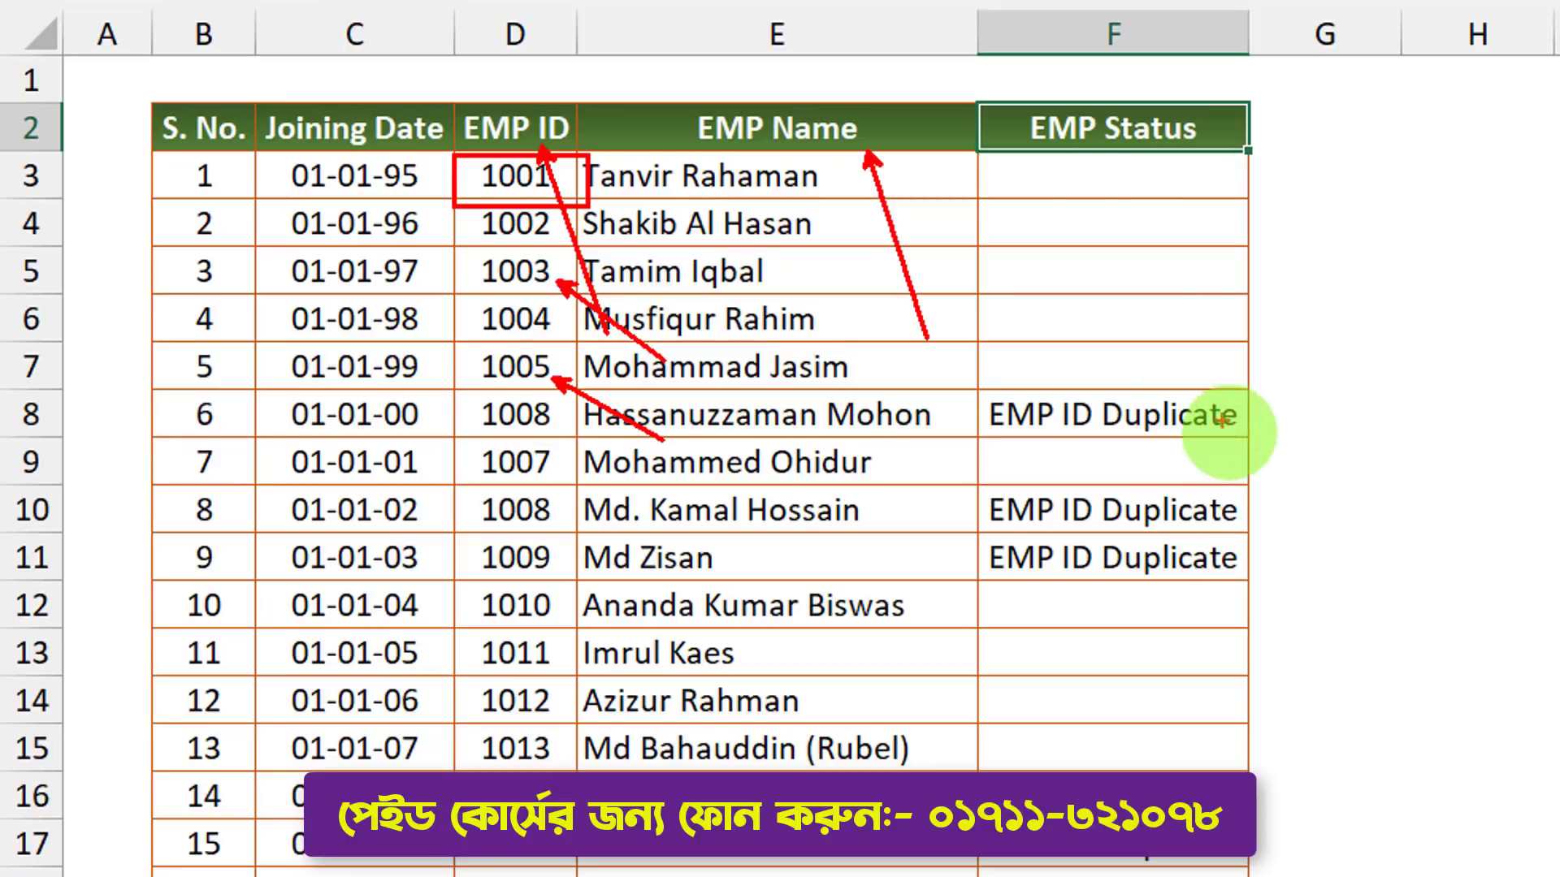
left_click_drag(1223, 425, 1351, 509)
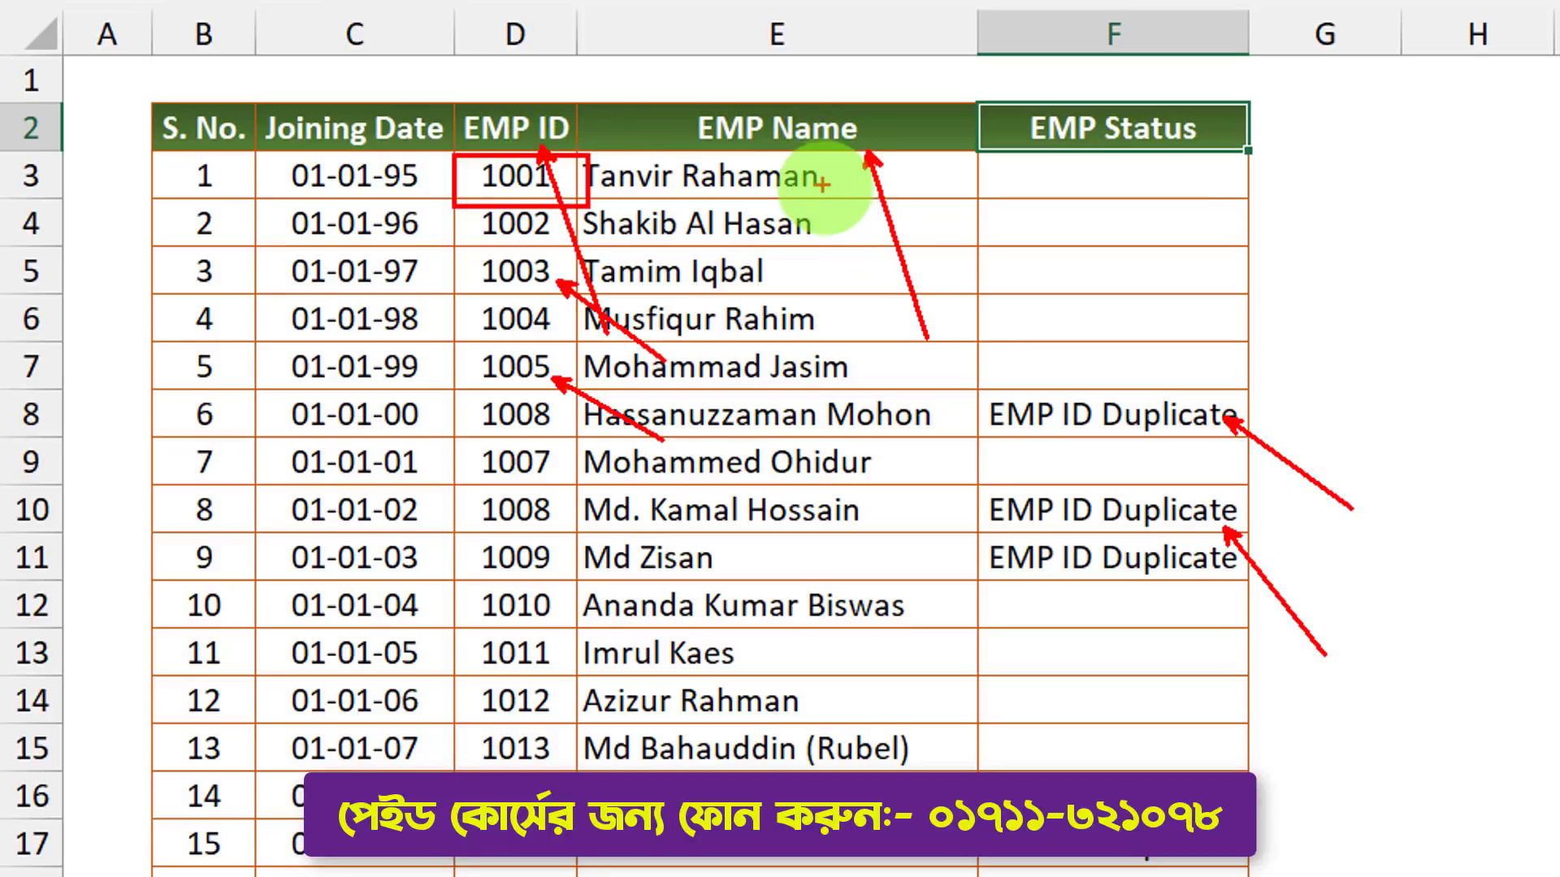
left_click_drag(820, 187, 877, 307)
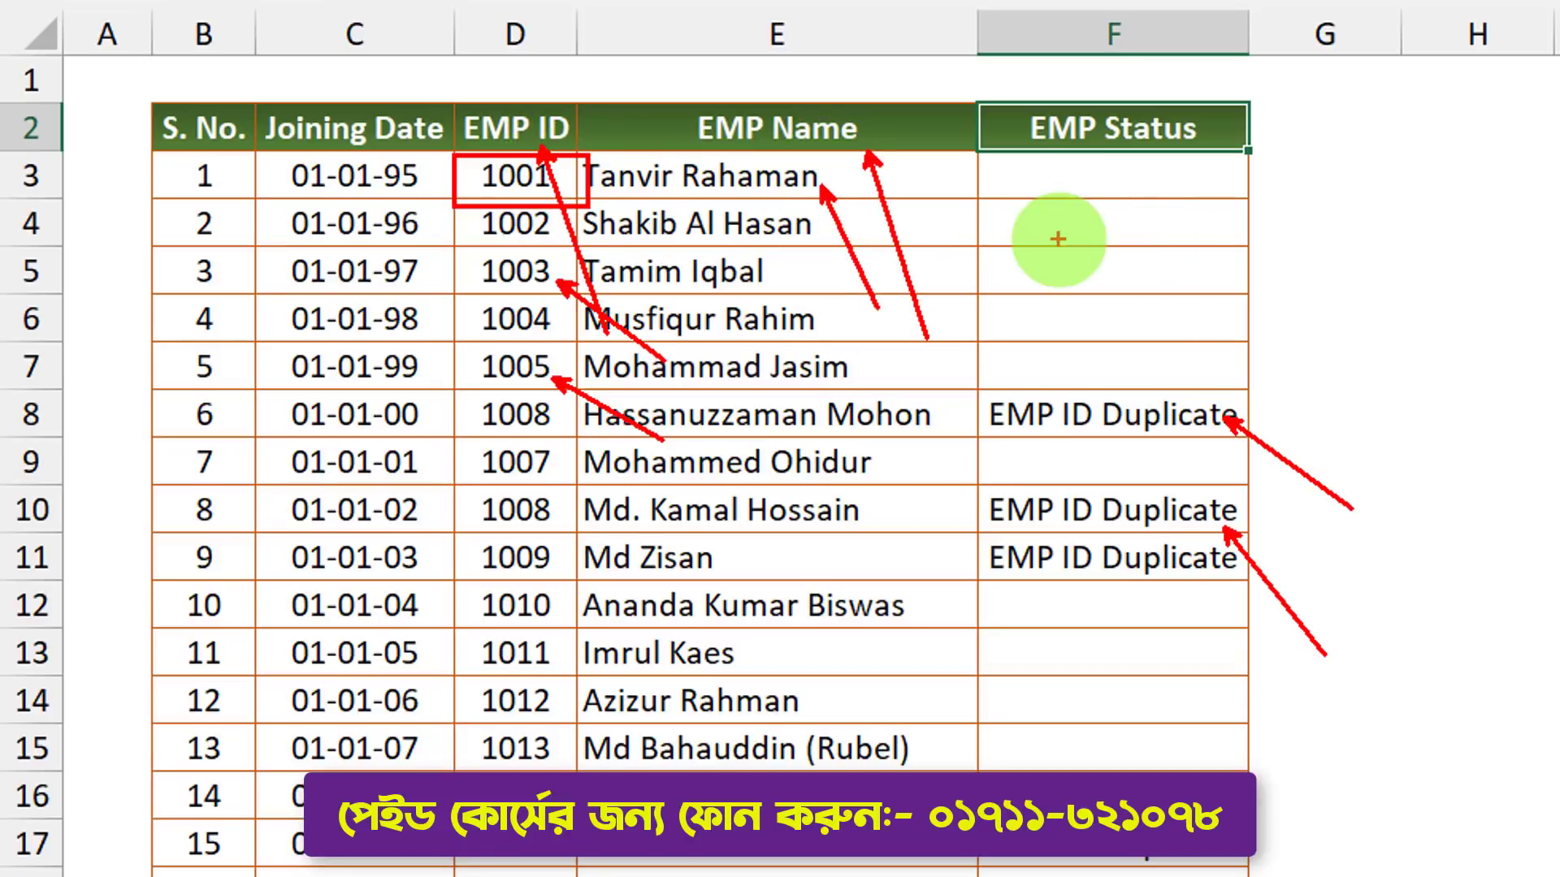
left_click_drag(1152, 181, 1285, 331)
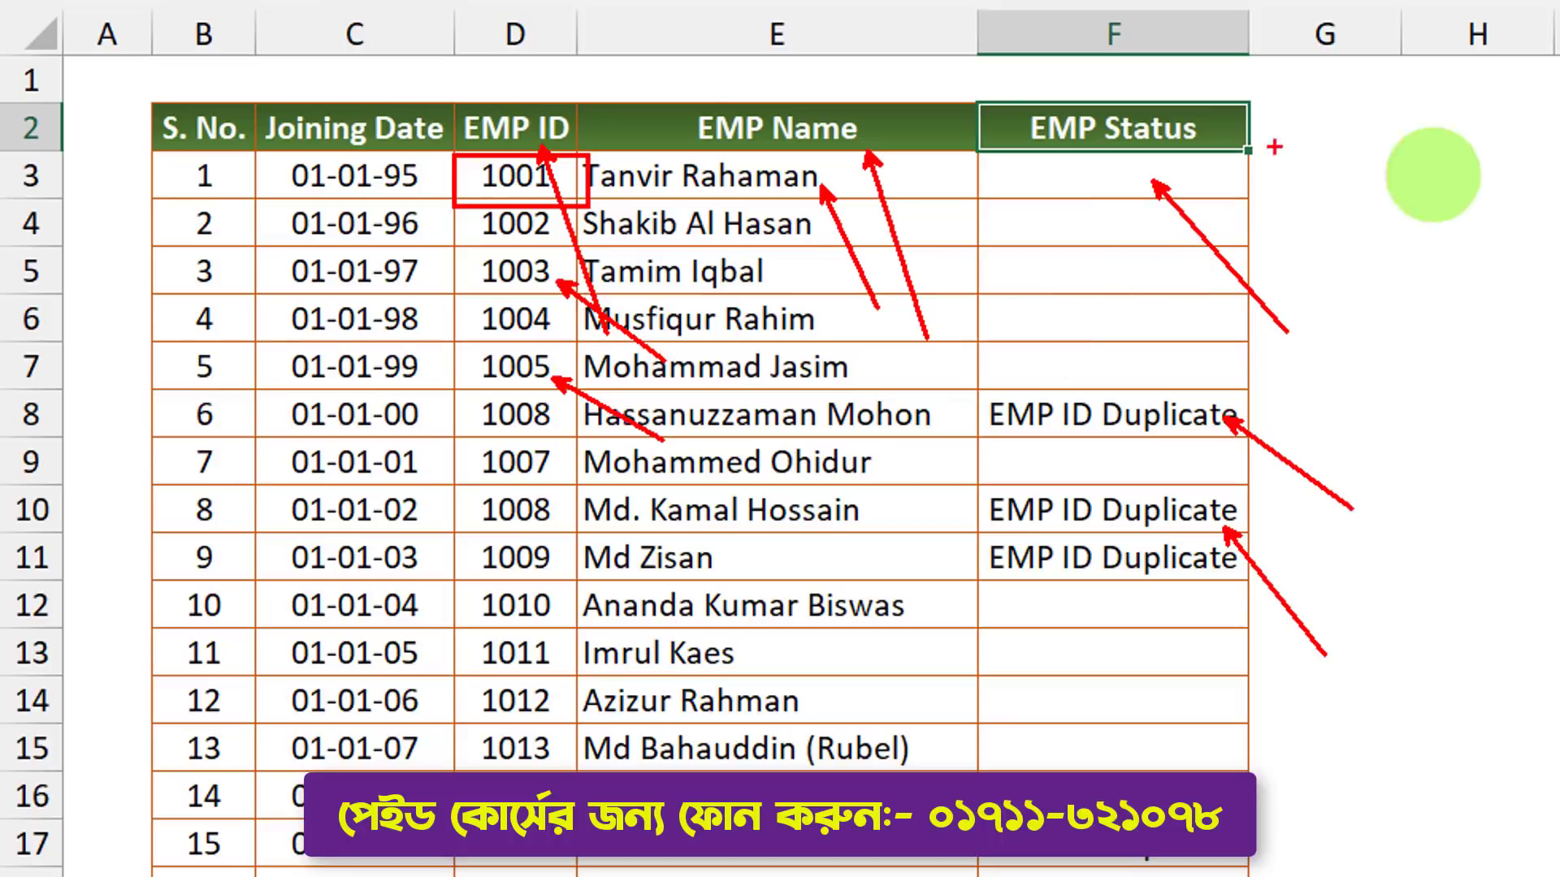
left_click_drag(447, 79, 622, 194)
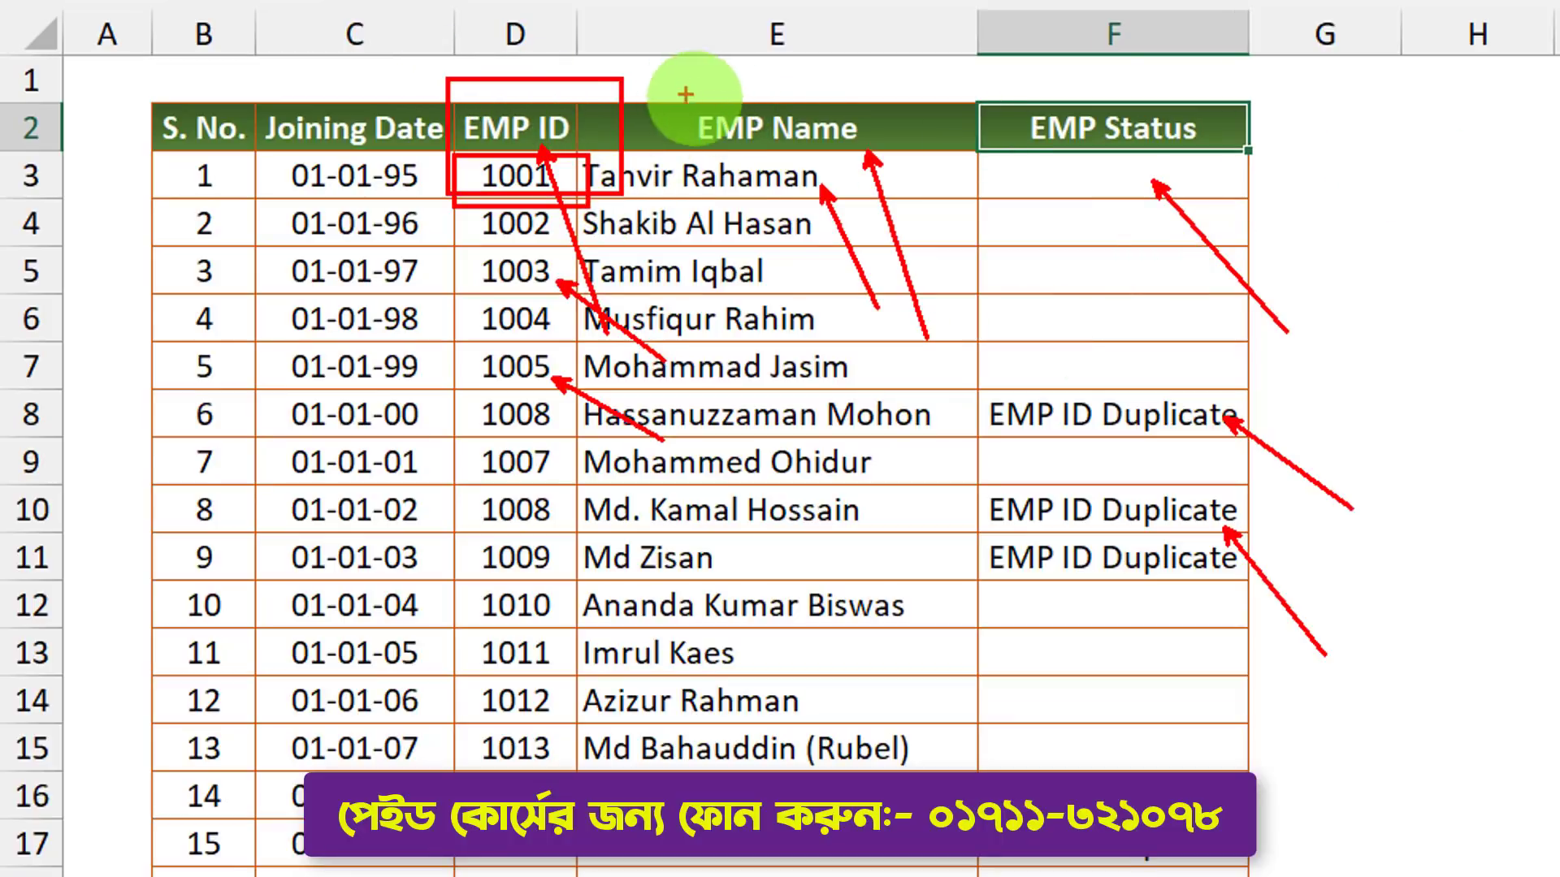
mouse_move(668, 88)
left_mouse_down()
mouse_move(1097, 195)
mouse_move(906, 193)
left_mouse_up()
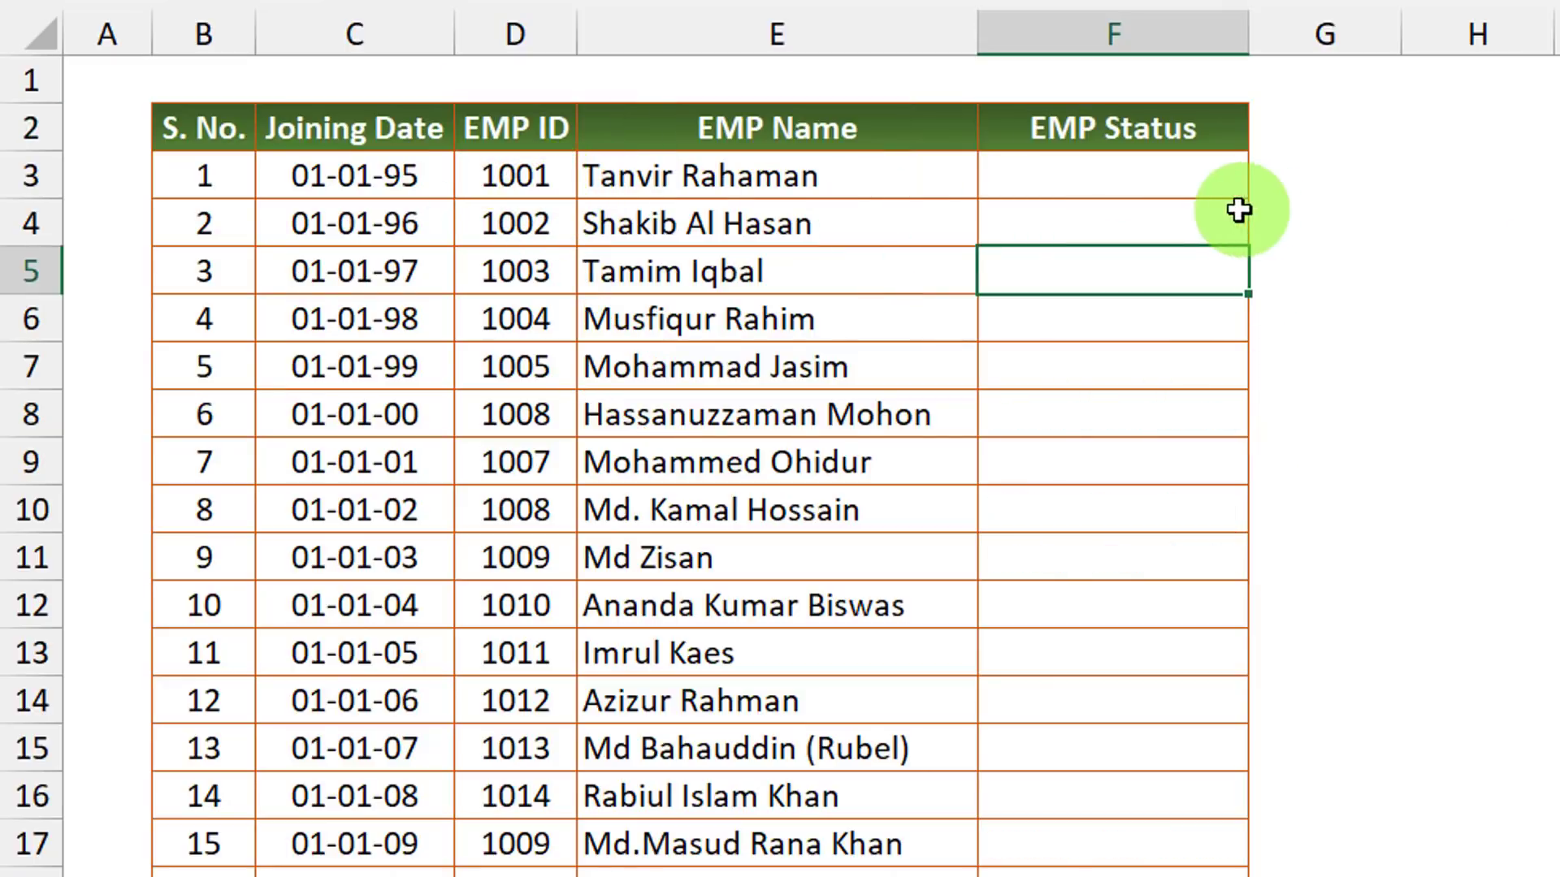
Clear all entries below the headers in the EMP ID and EMP Name columns
left_click(556, 175)
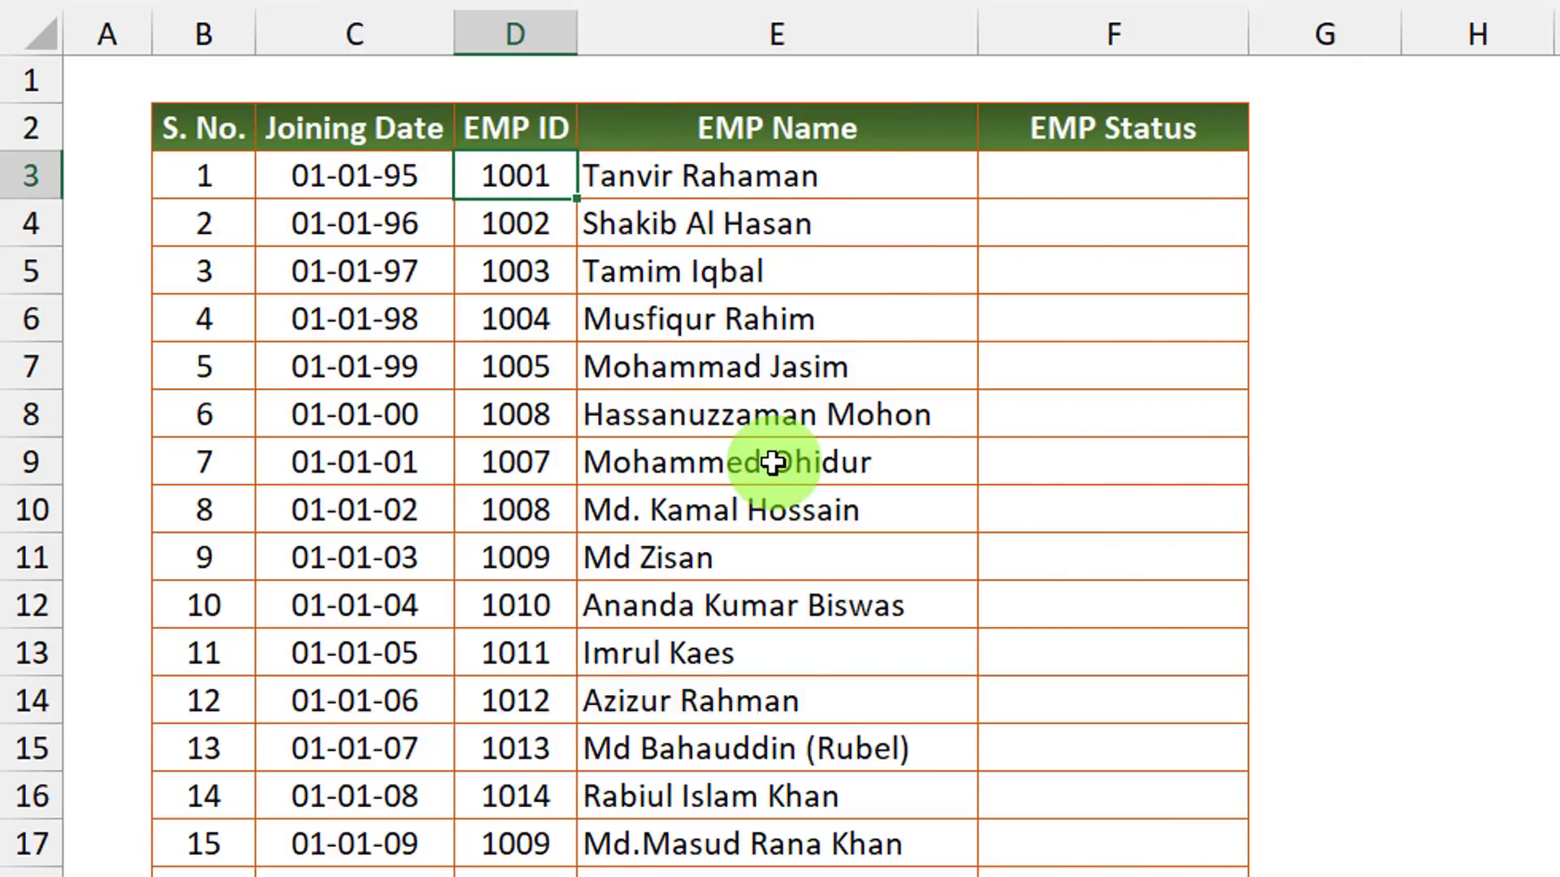
key("ctrl+shift+Down")
key("ctrl+BackSpace")
key("Delete")
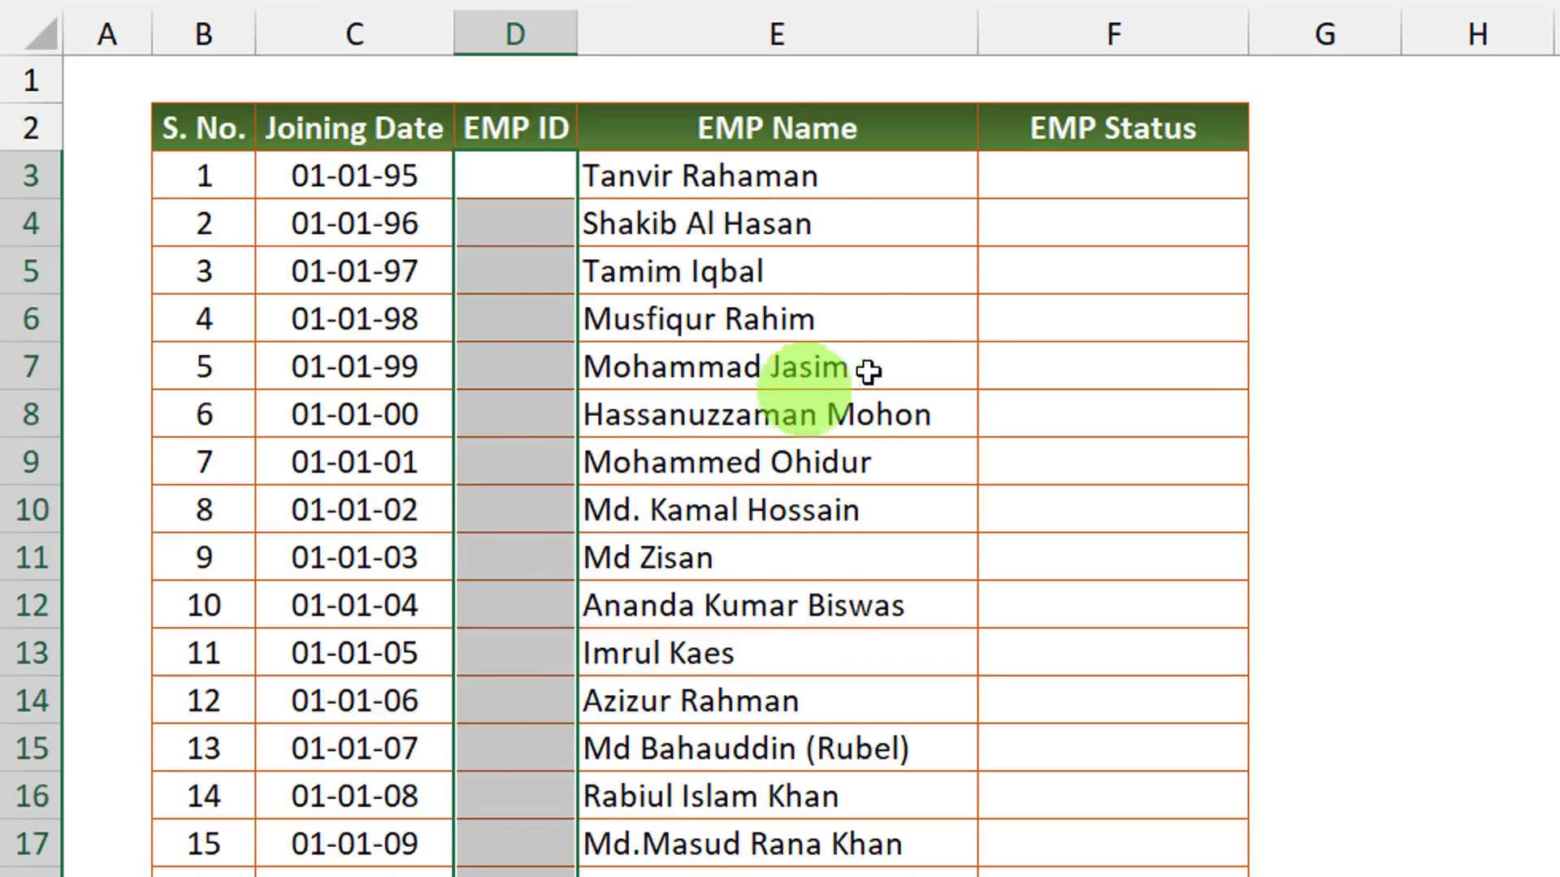
left_click(857, 208)
left_click(877, 188)
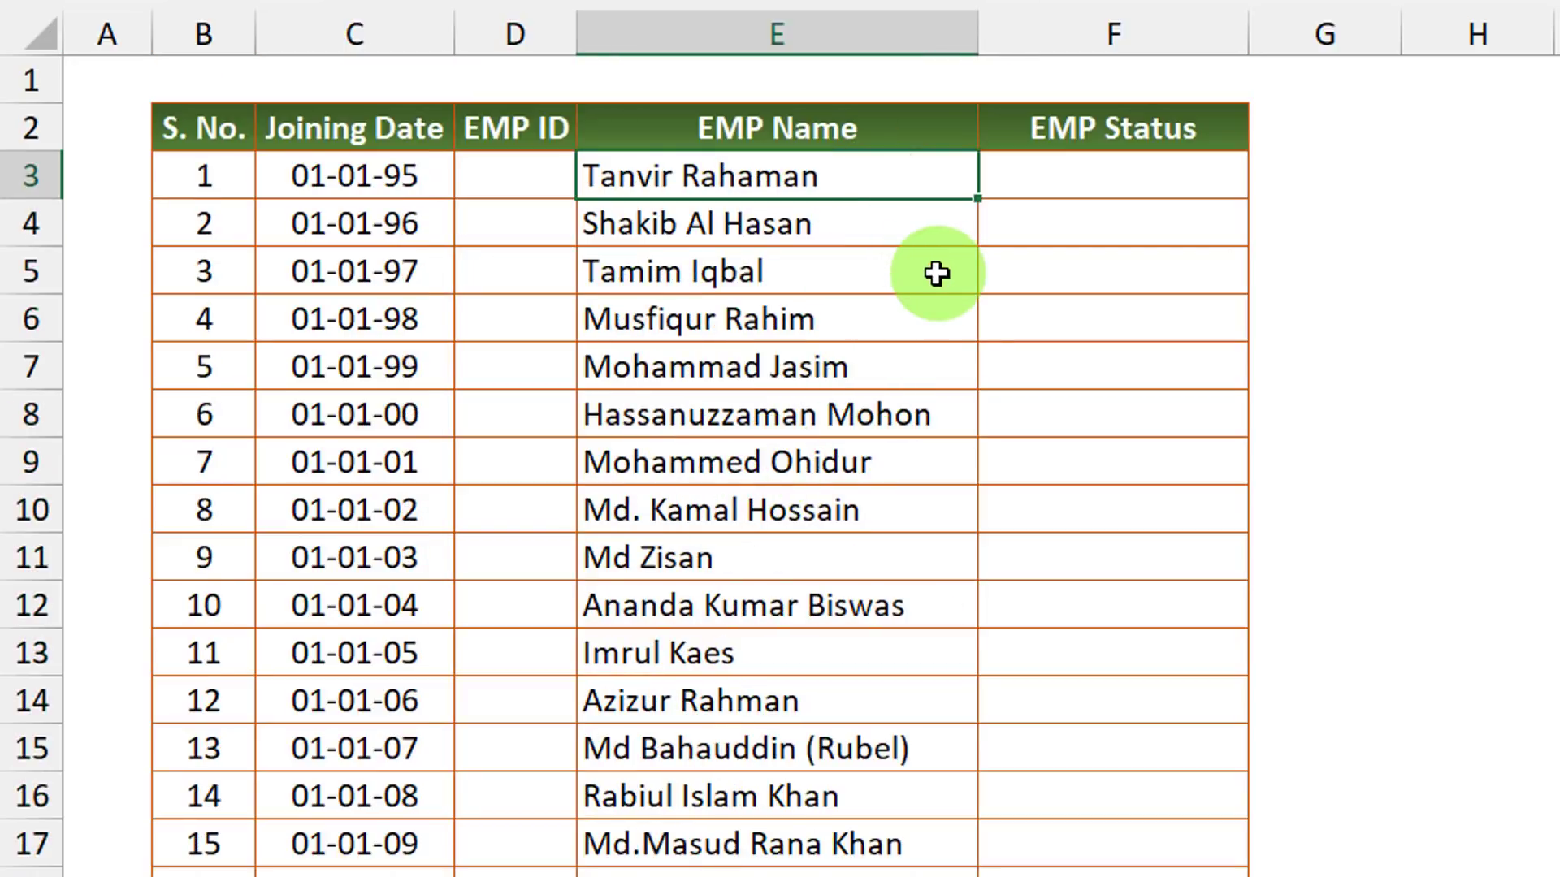
key("ctrl+shift+Down")
key("ctrl+BackSpace")
key("Delete")
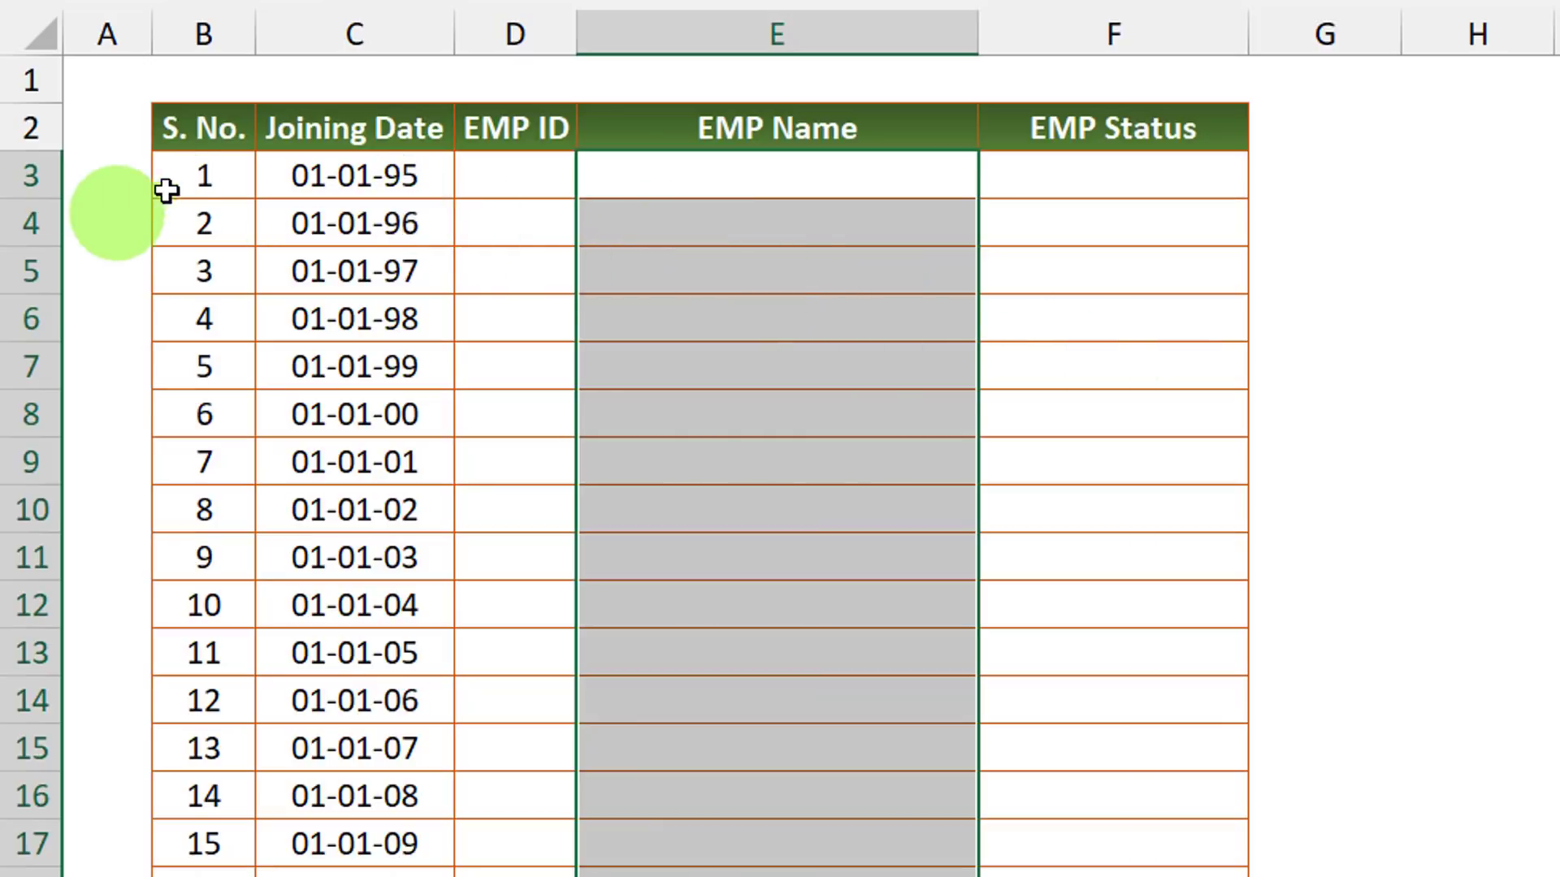
left_click(804, 166)
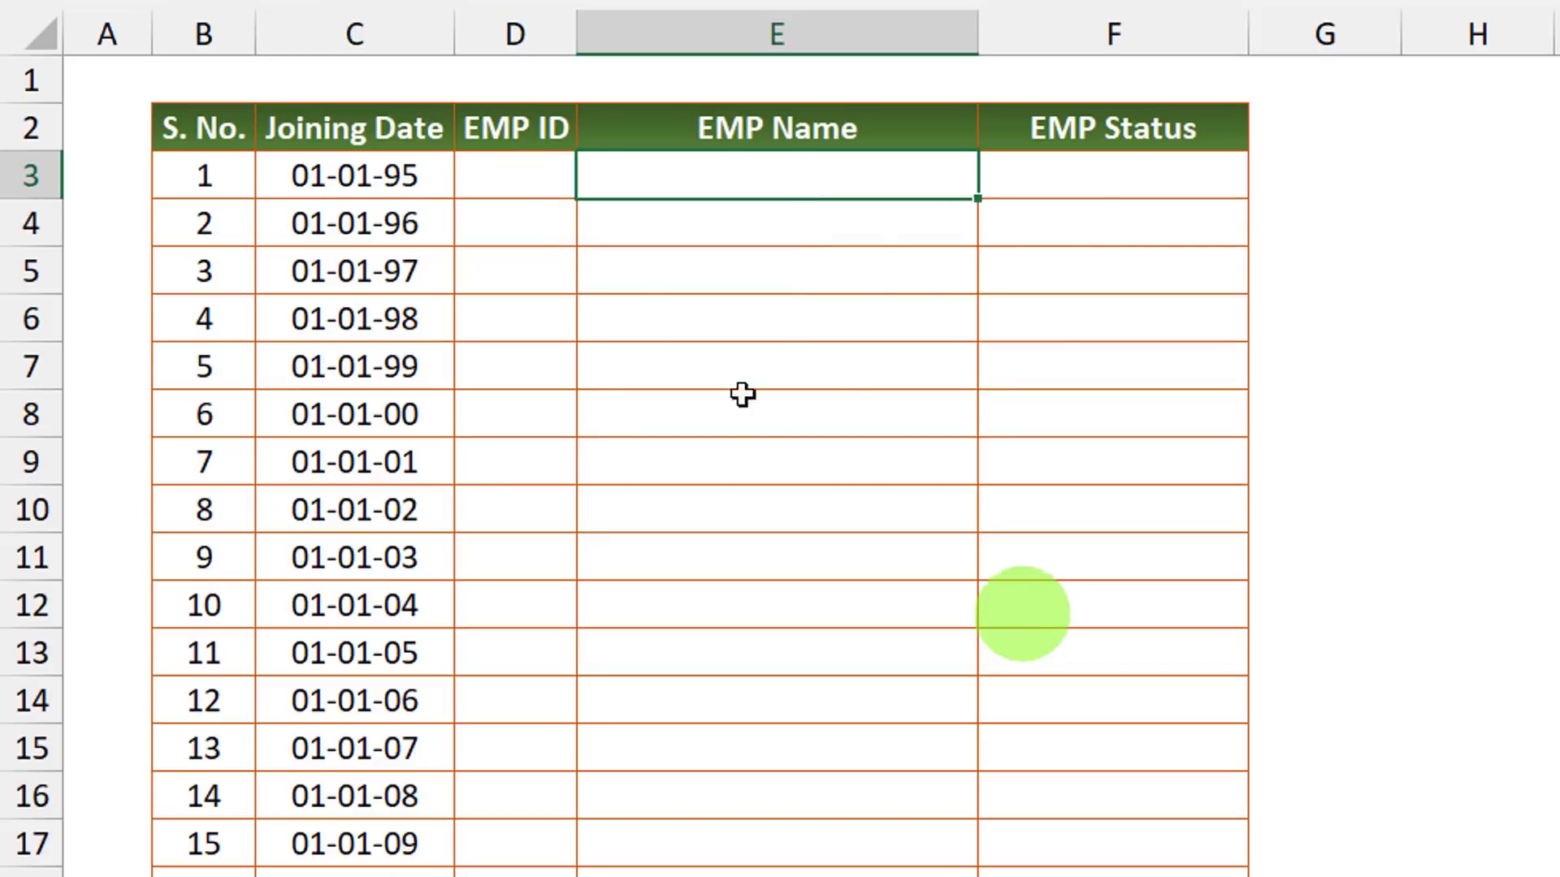
Insert a column before EMP Status and head the two status columns EMP Name Status and EMP ID Status
left_click(1079, 187)
left_click(1169, 134)
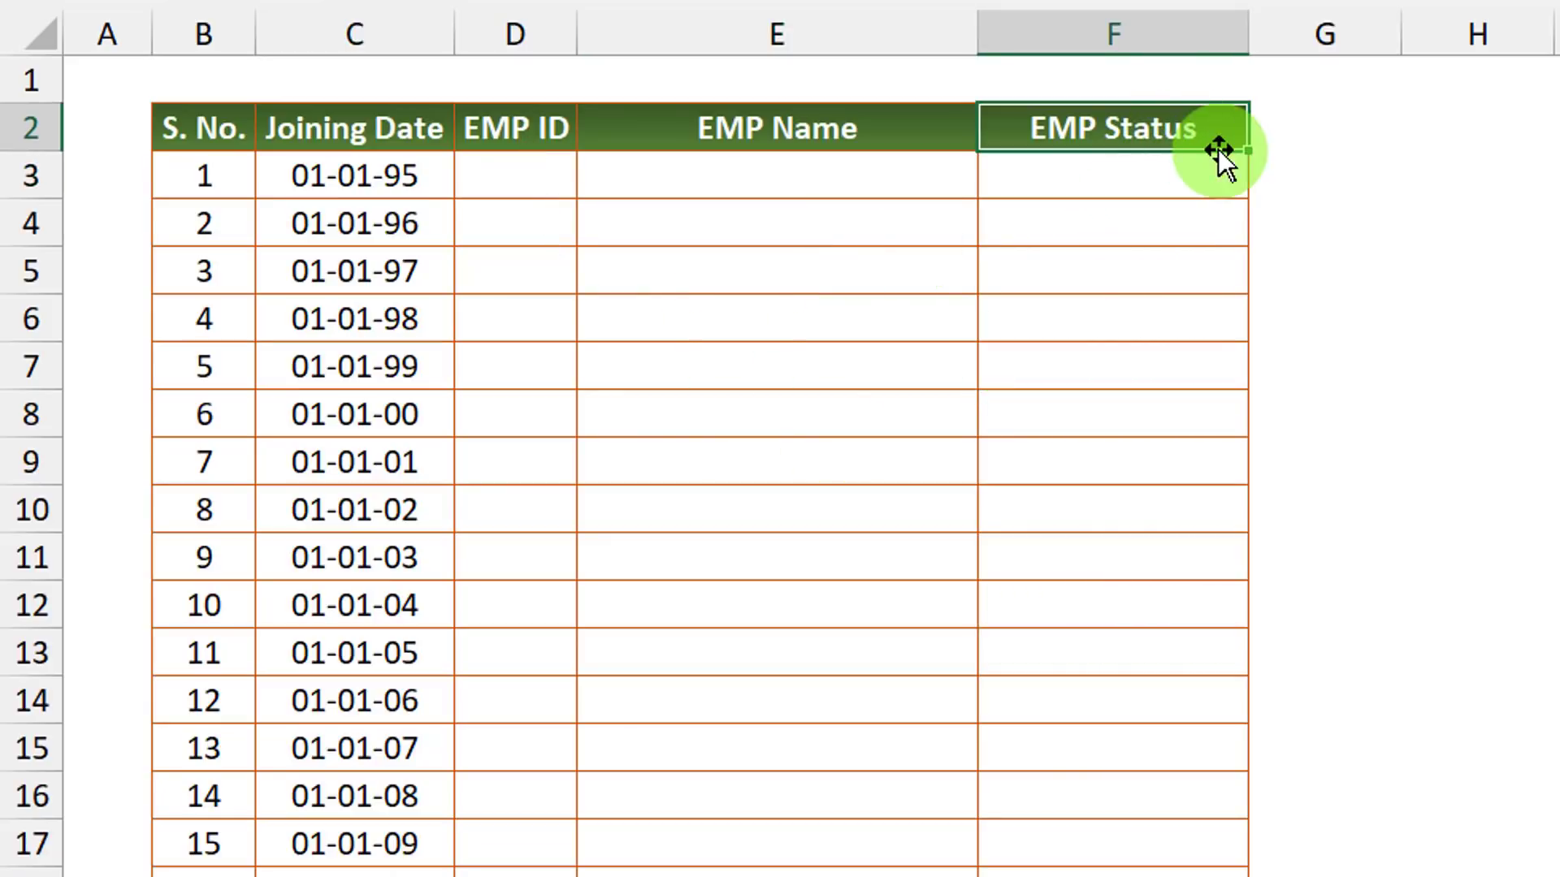
right_click(1180, 36)
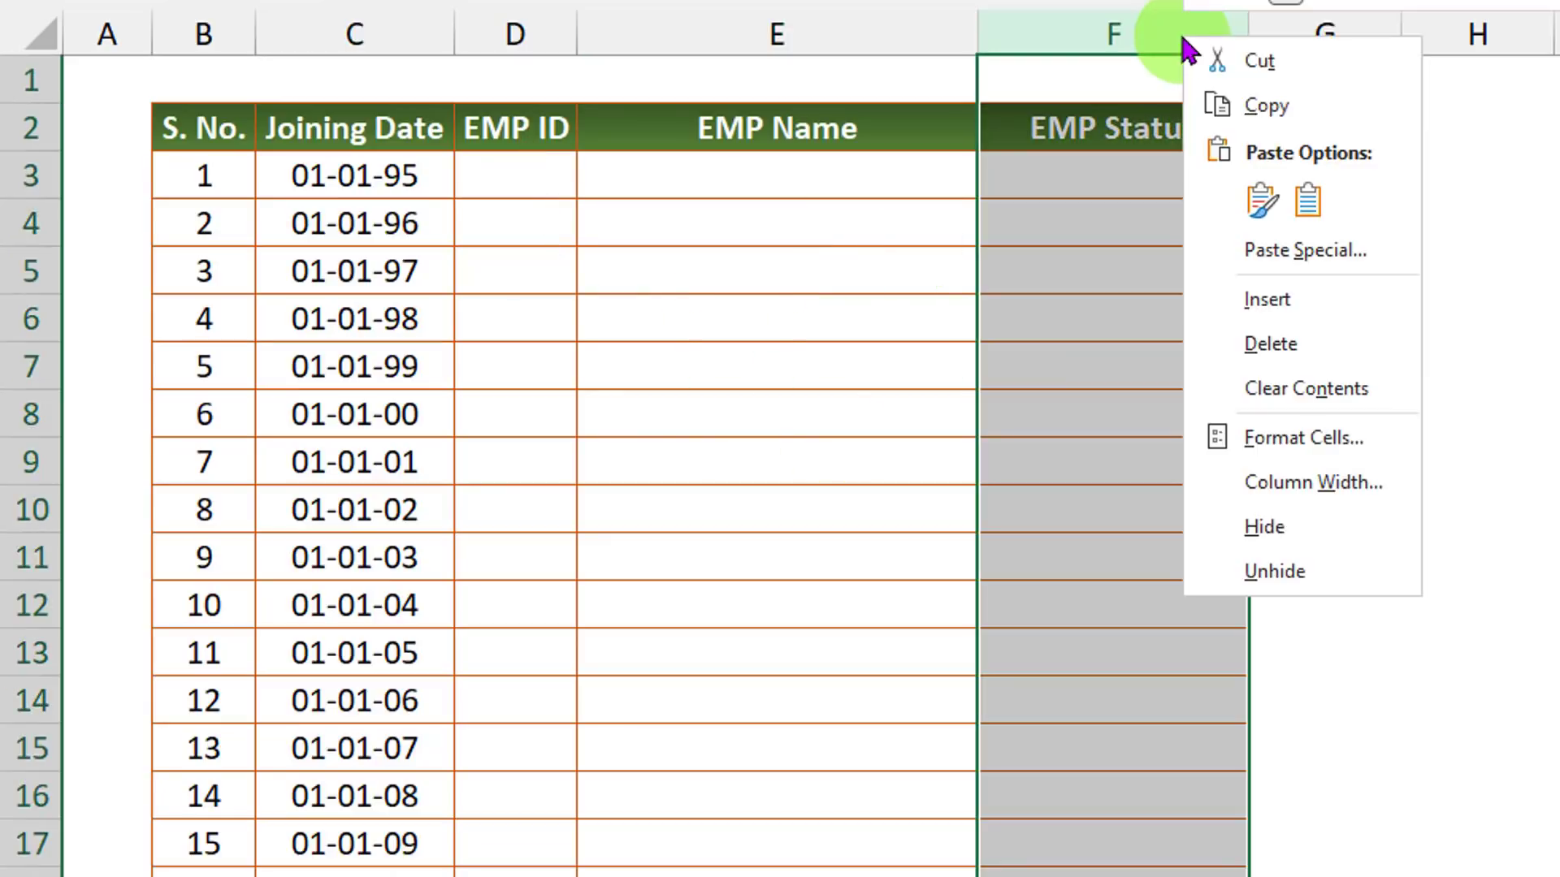
left_click(1292, 301)
left_click(1167, 146)
type("EMP N")
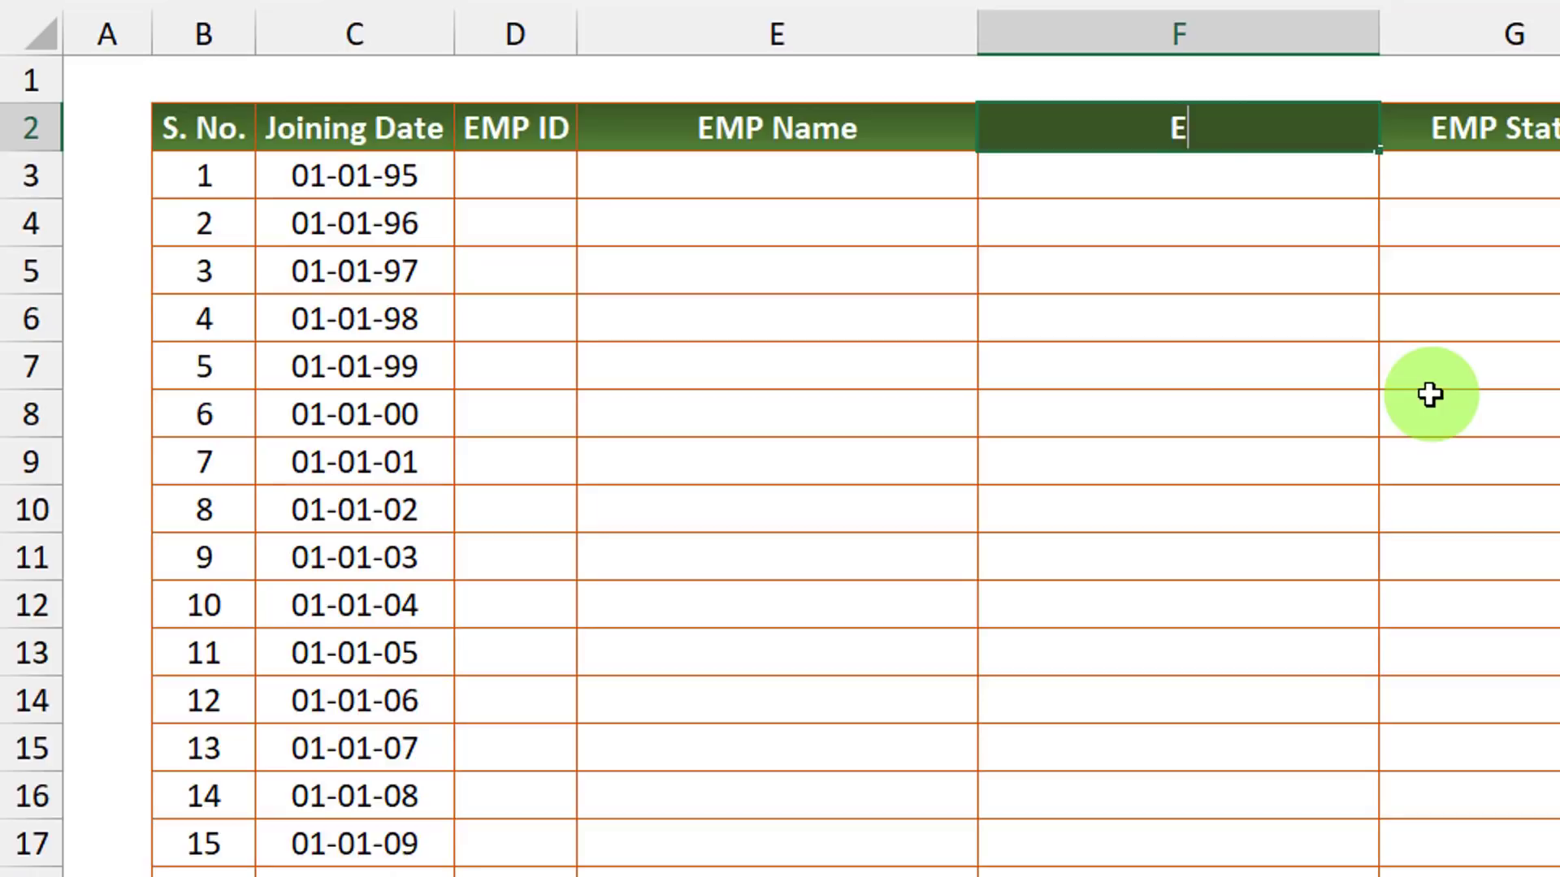
type("ame Status")
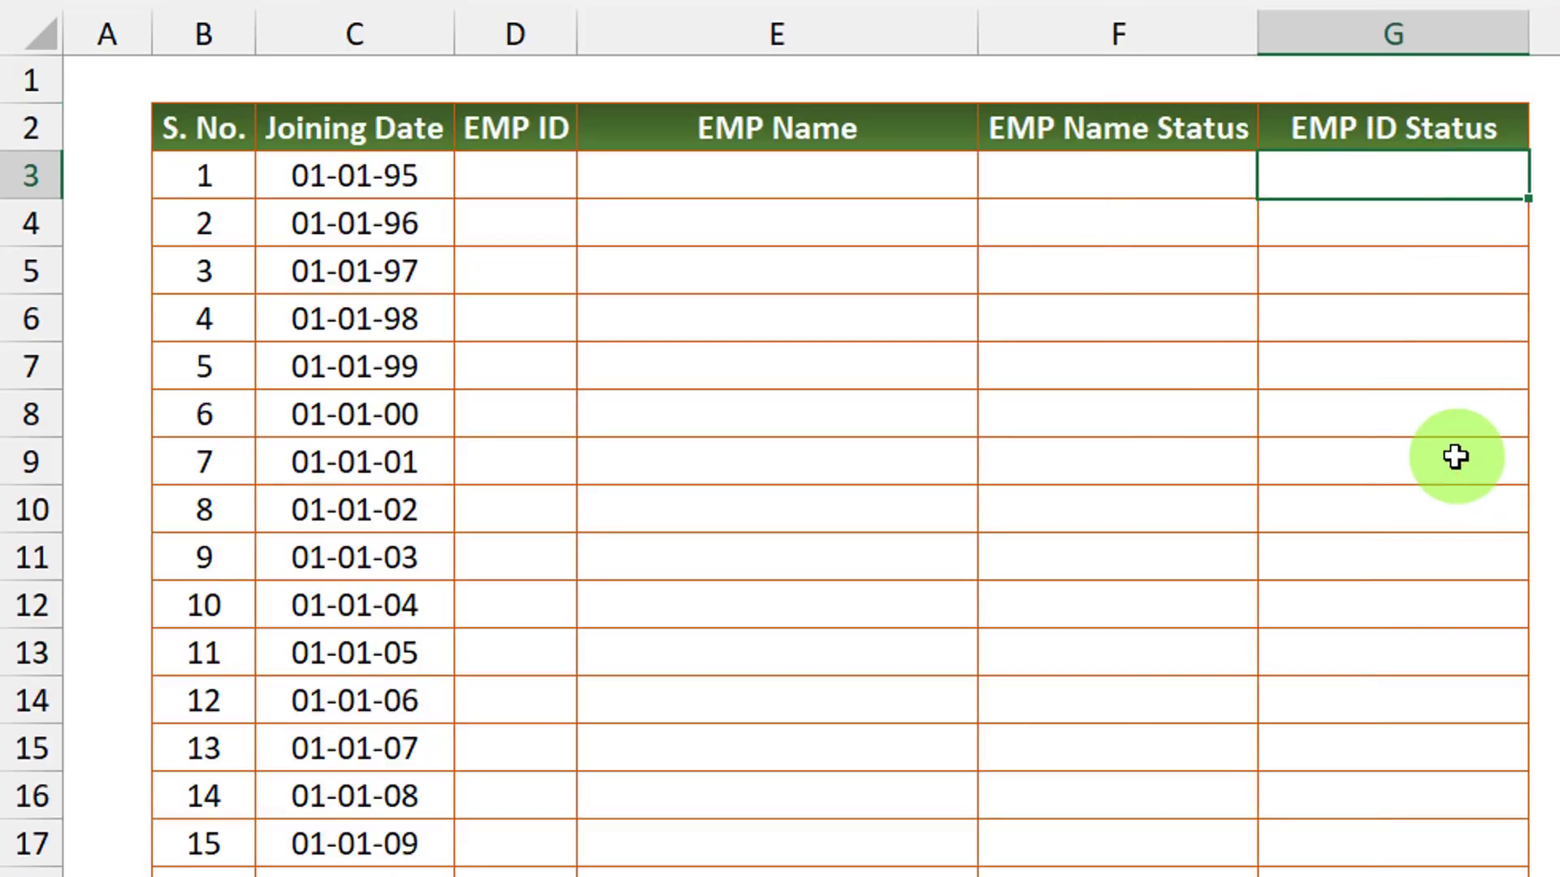
Start a COUNTIF formula in the first EMP ID Status cell with the EMP ID range D3:D28
type("=")
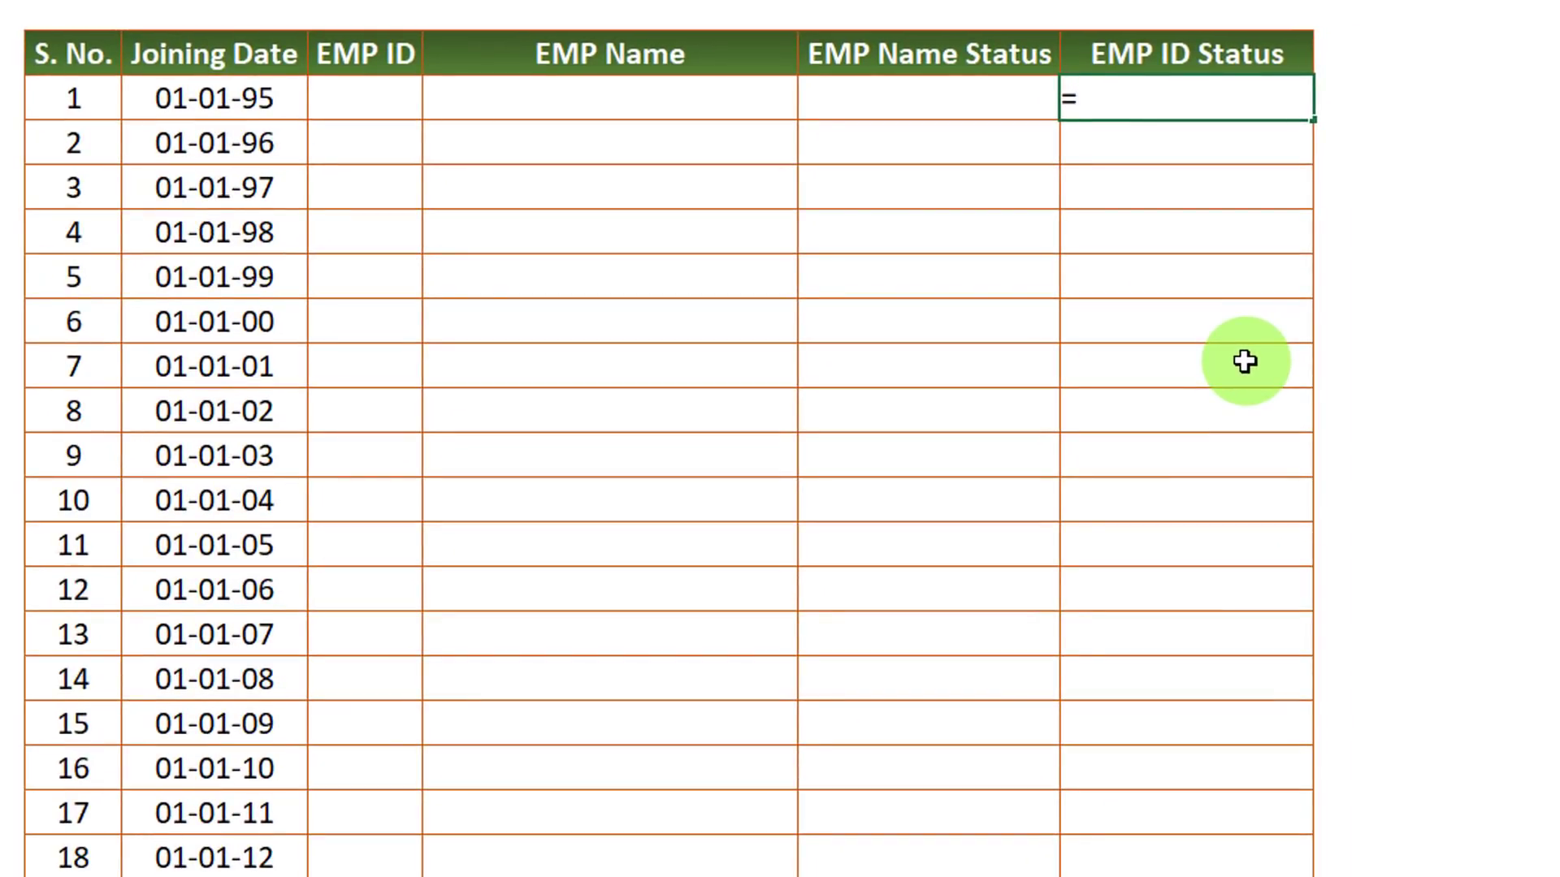
type("count")
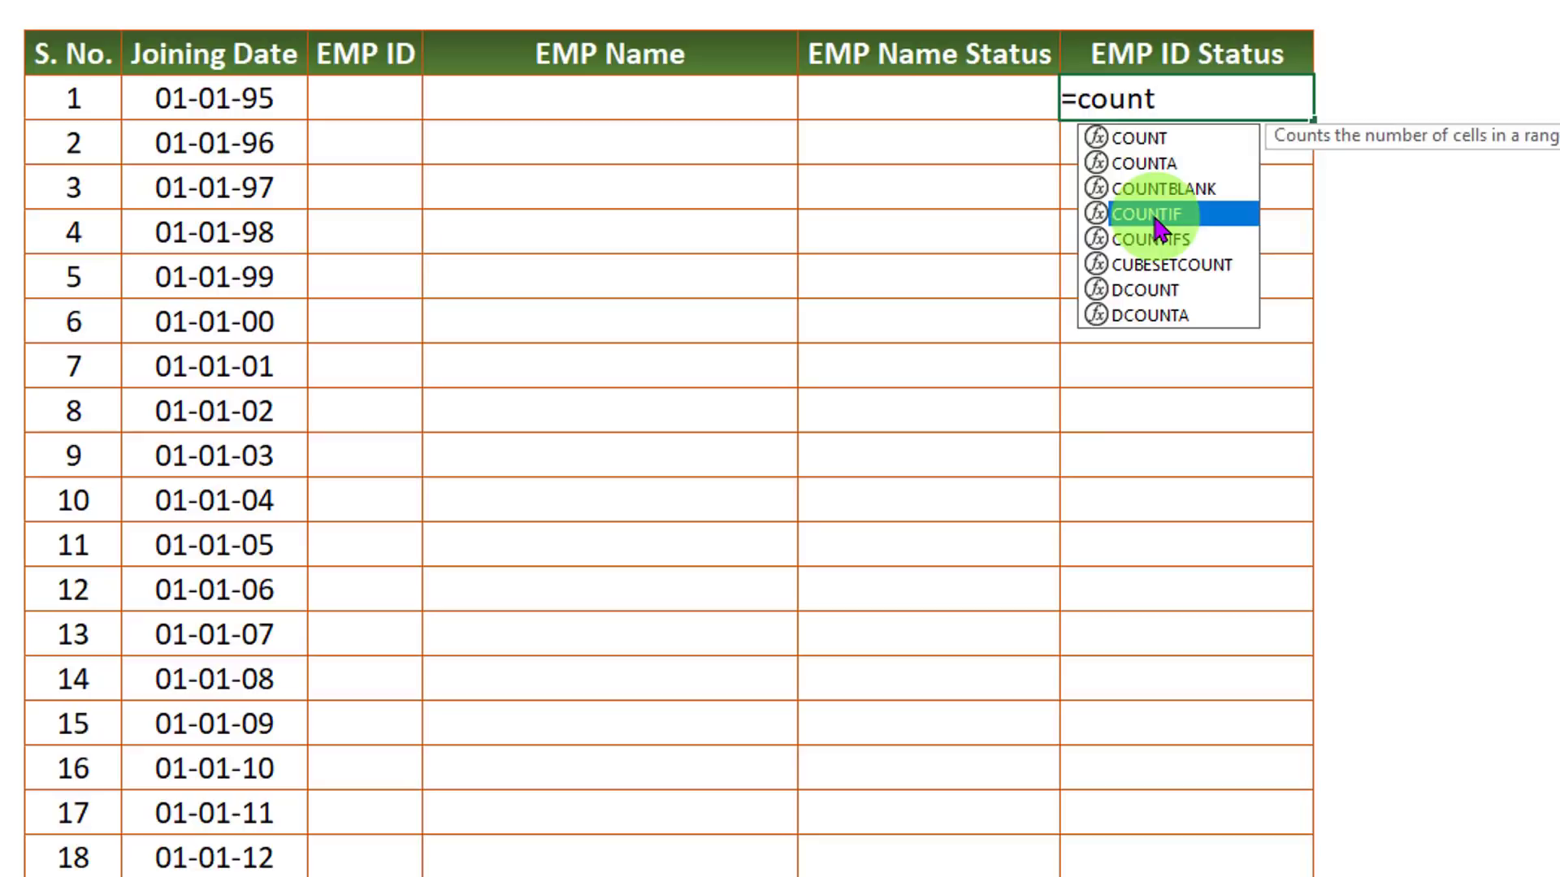
double_click(1225, 215)
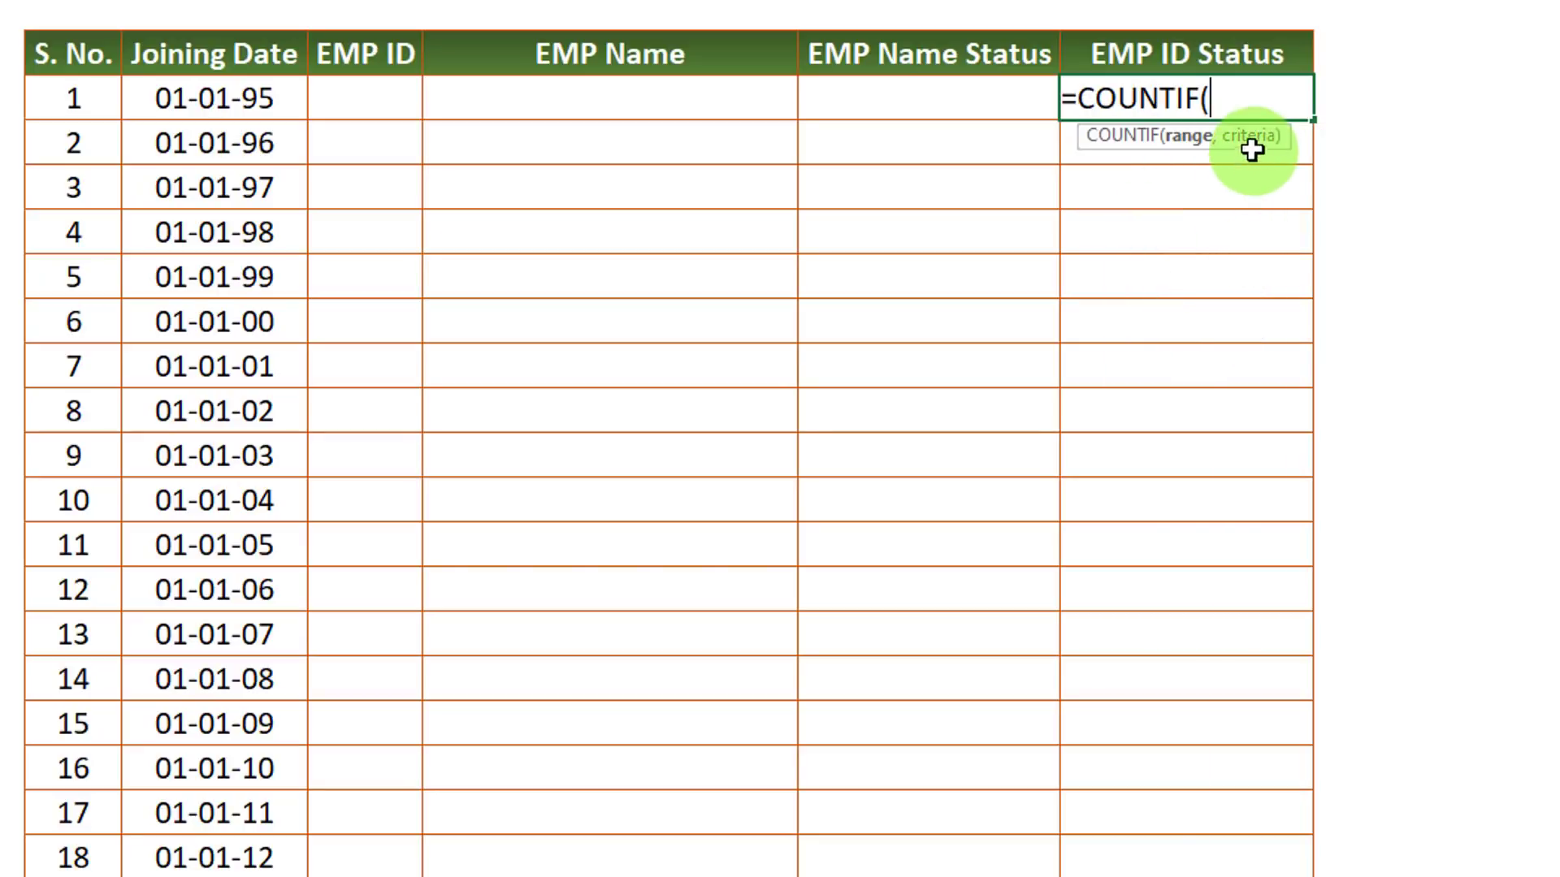
left_click_drag(1252, 152, 1252, 156)
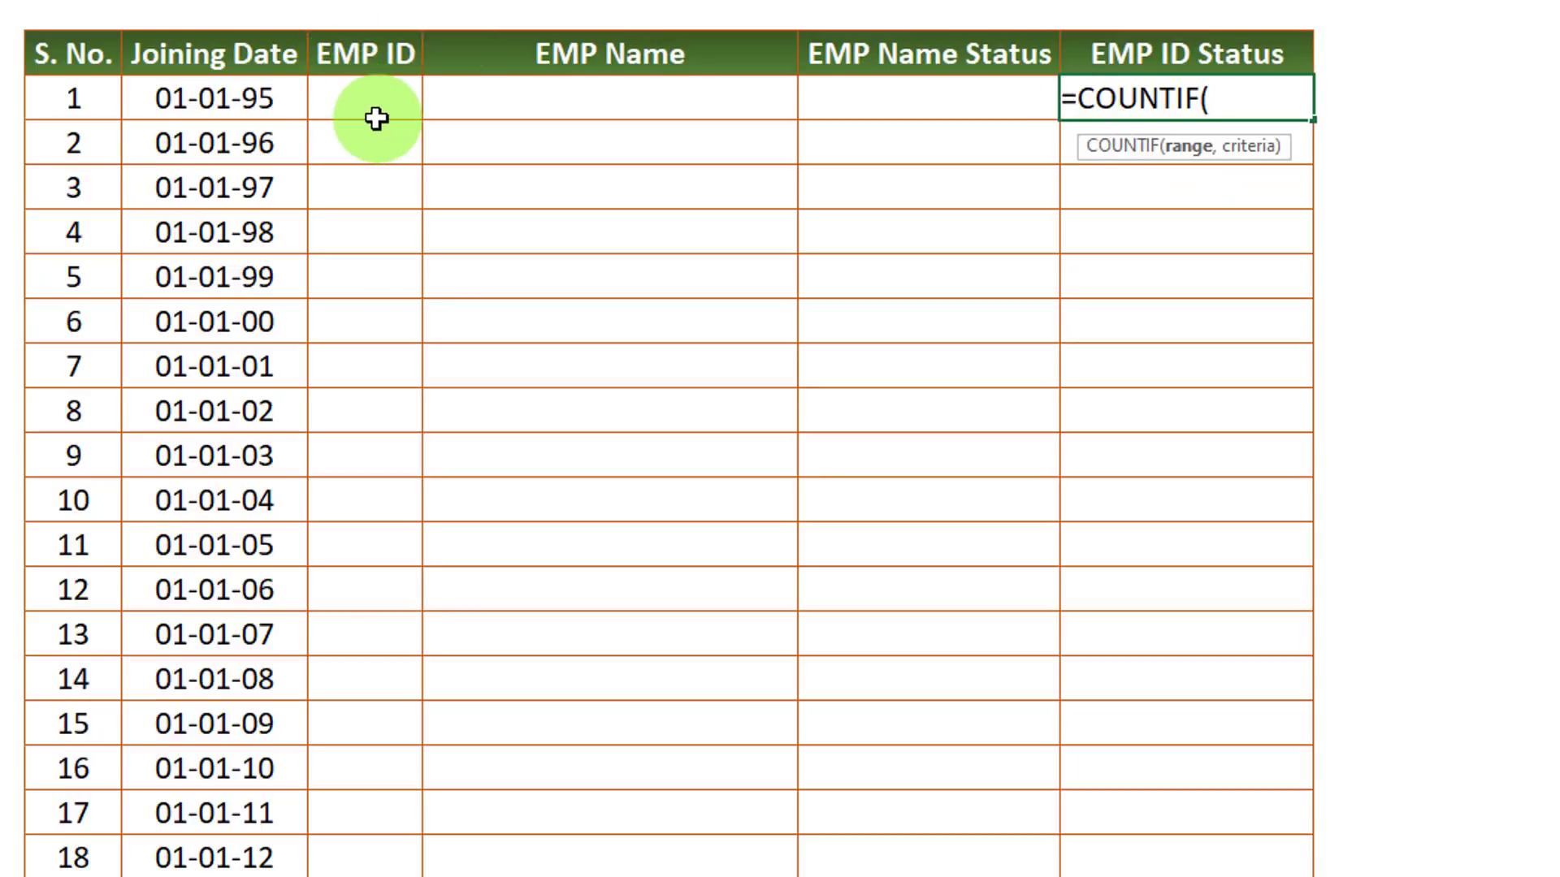
left_click_drag(376, 117, 428, 529)
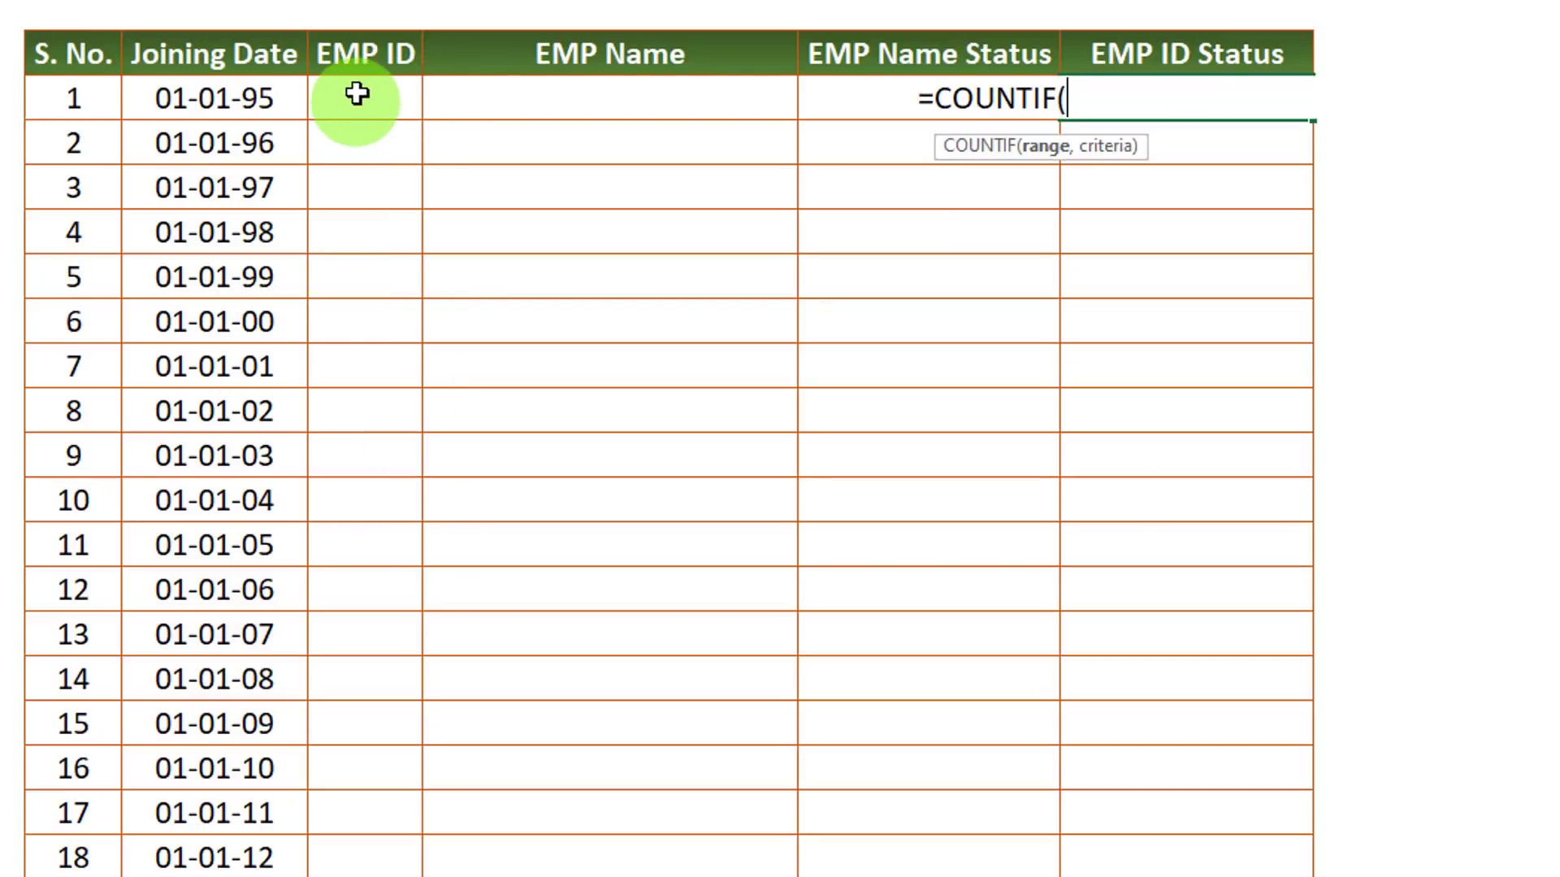
left_click_drag(353, 106, 422, 768)
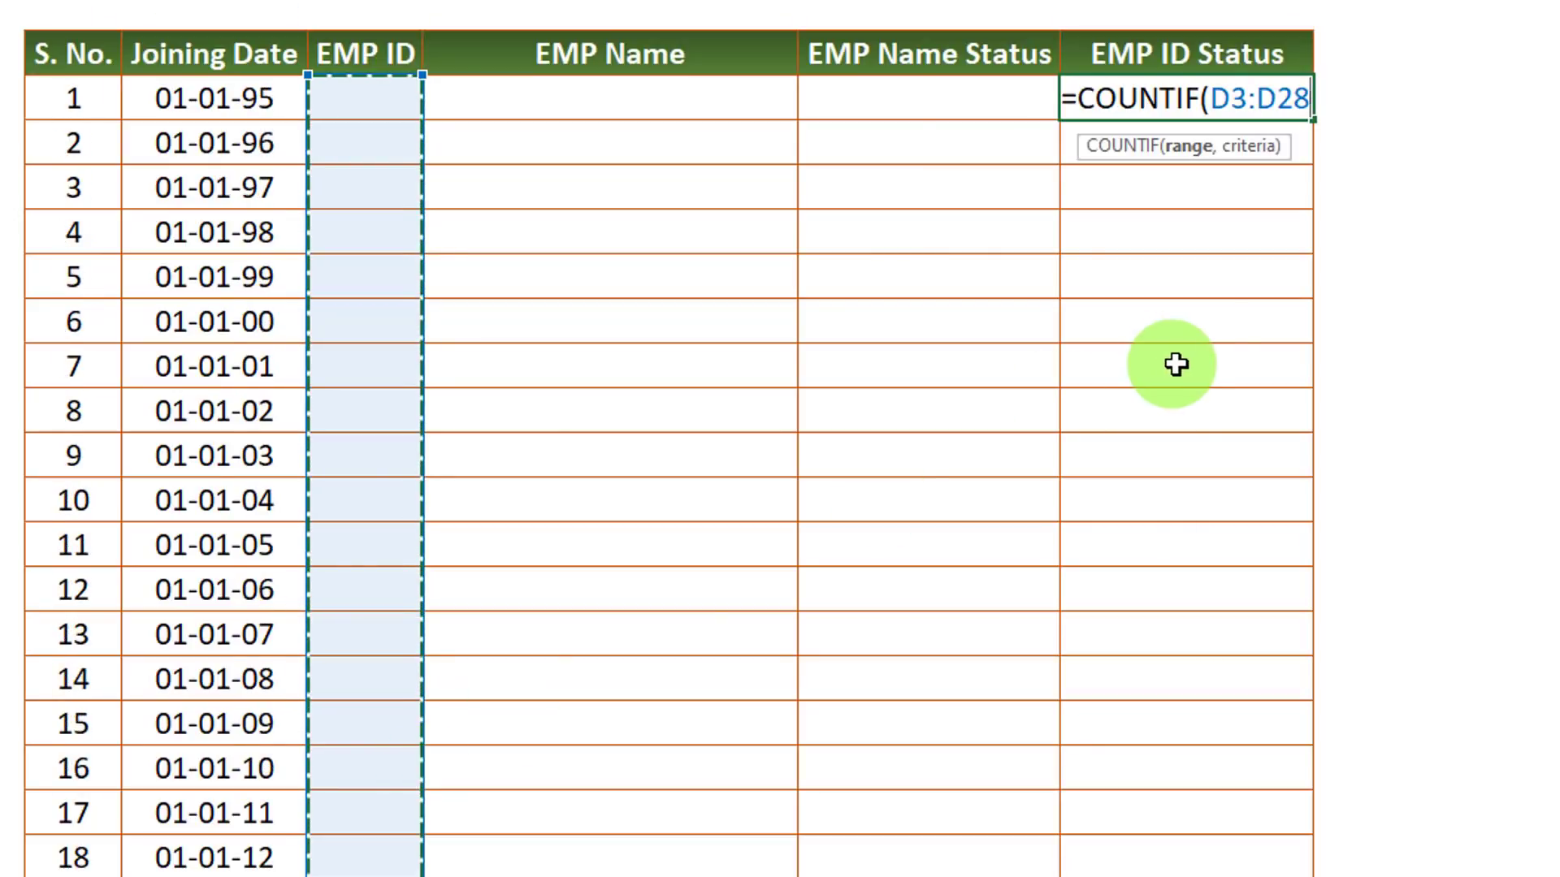
Make the COUNTIF range absolute as $D$3:$D$28 and complete the formula with D3 as the criterion
left_click_drag(1212, 96, 1308, 95)
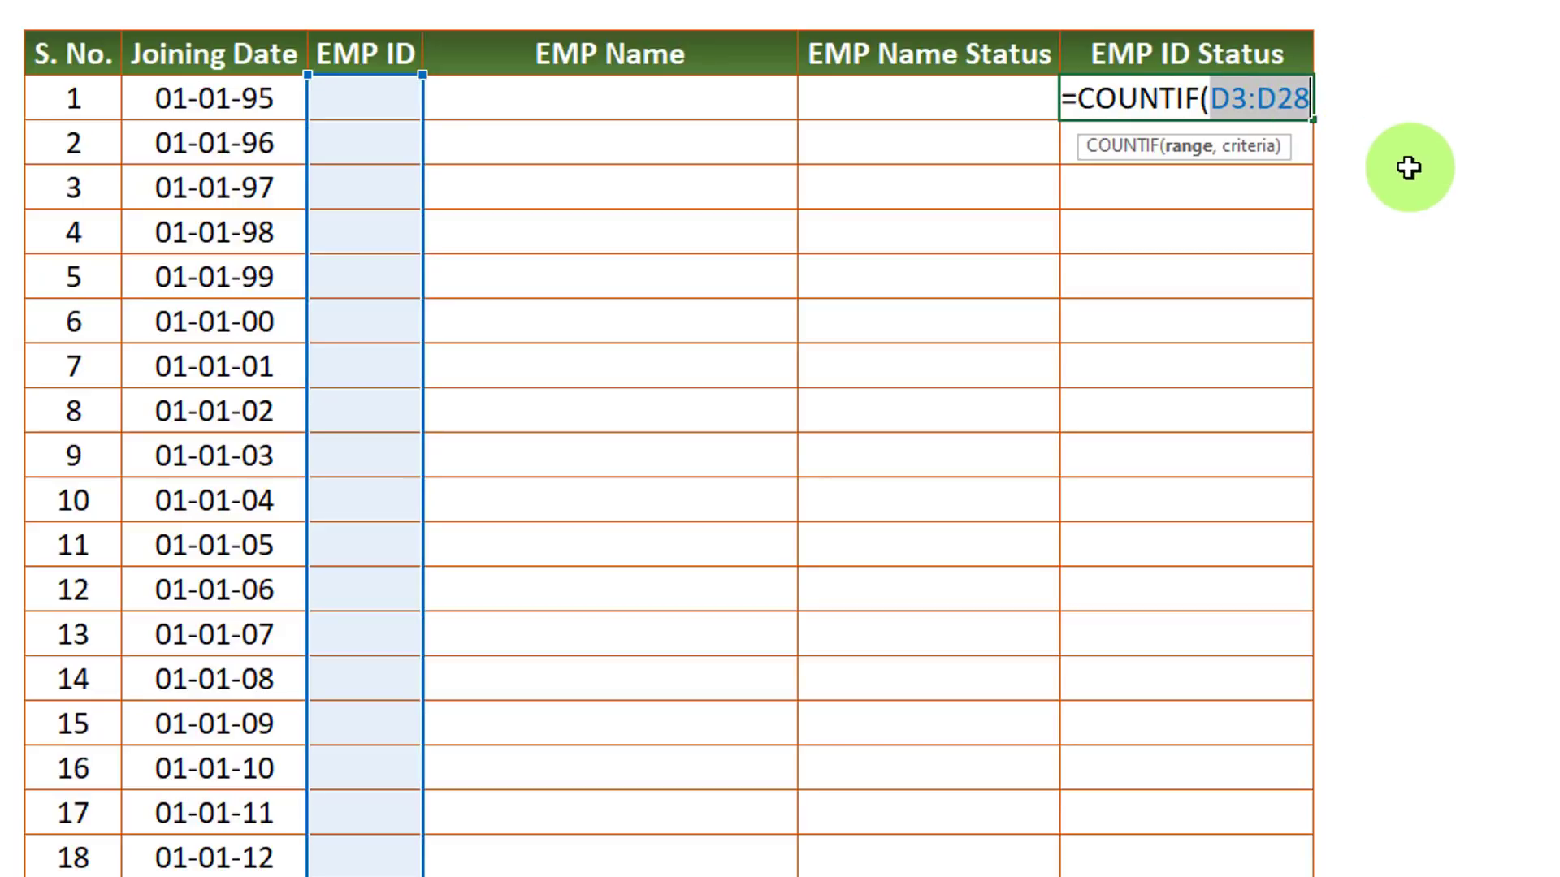
key("F4")
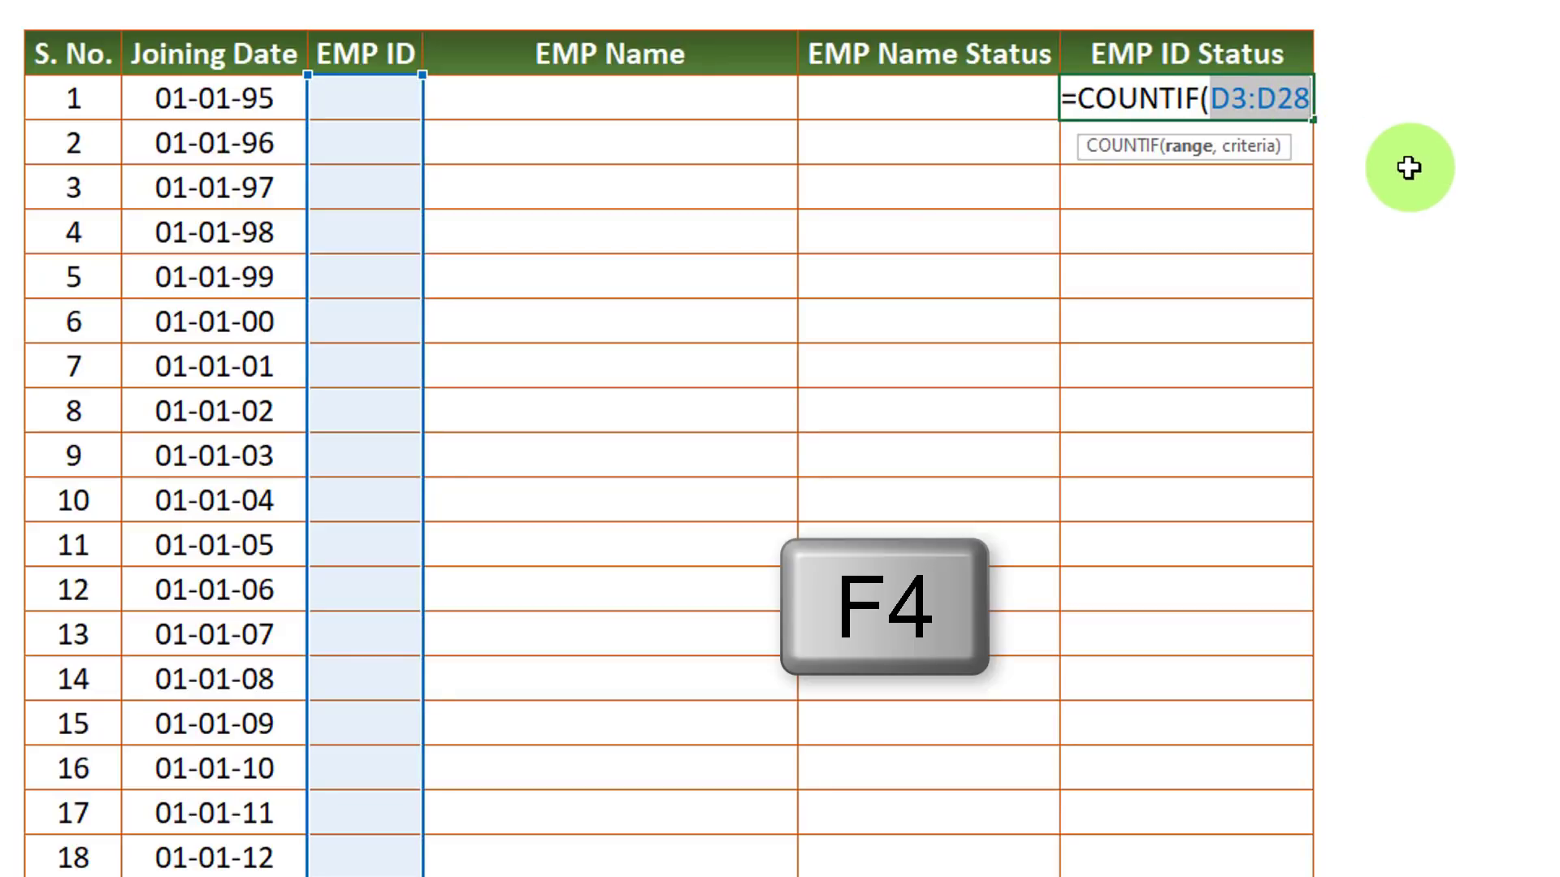
key("F4")
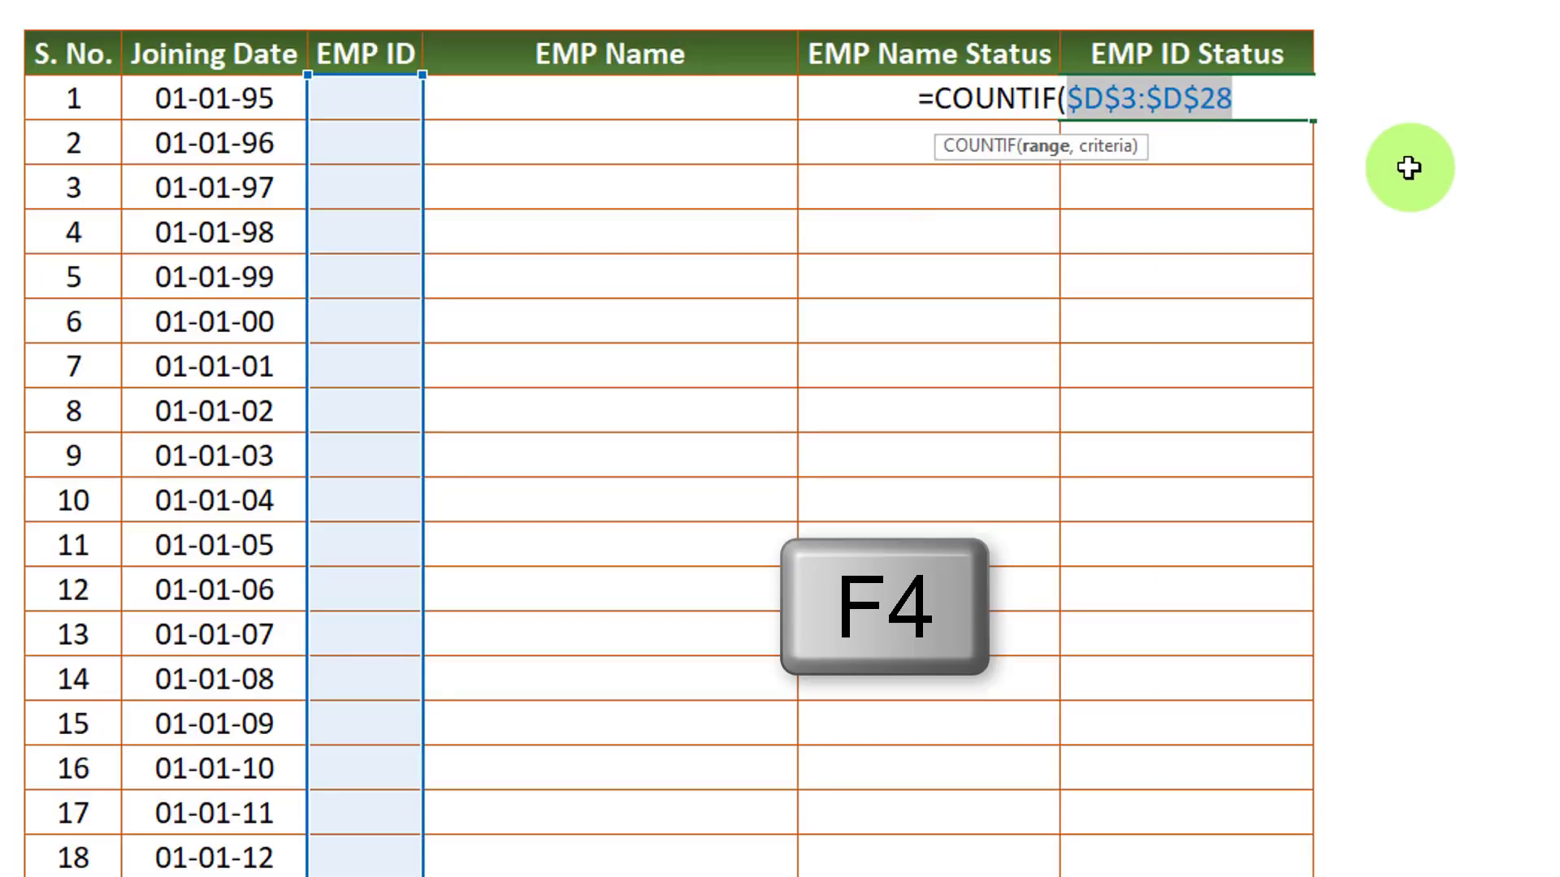
left_click(1238, 91)
type(",")
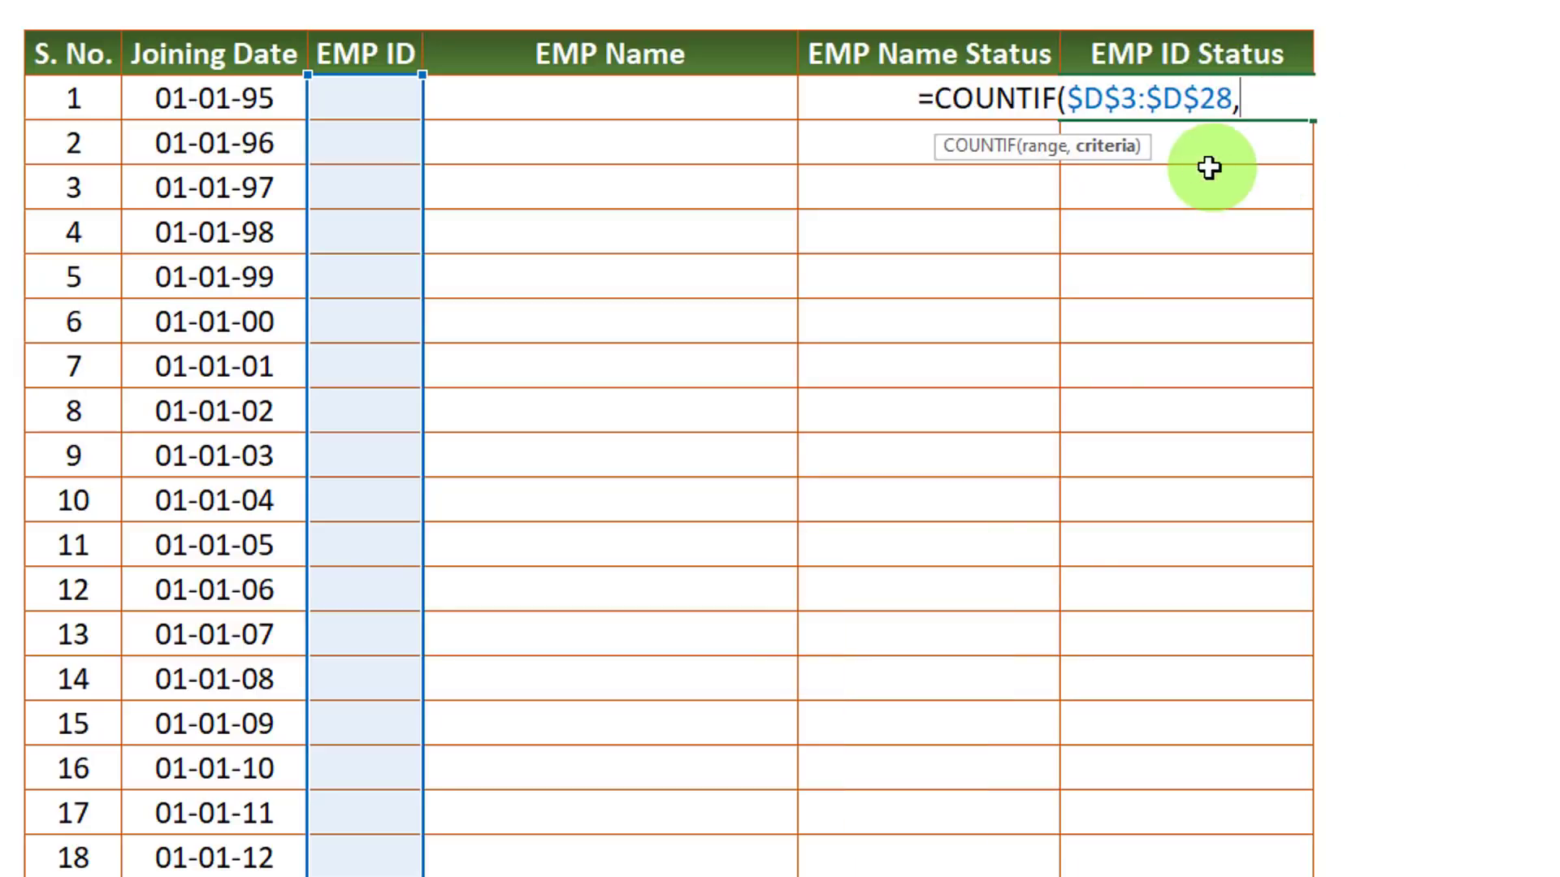
left_click(377, 95)
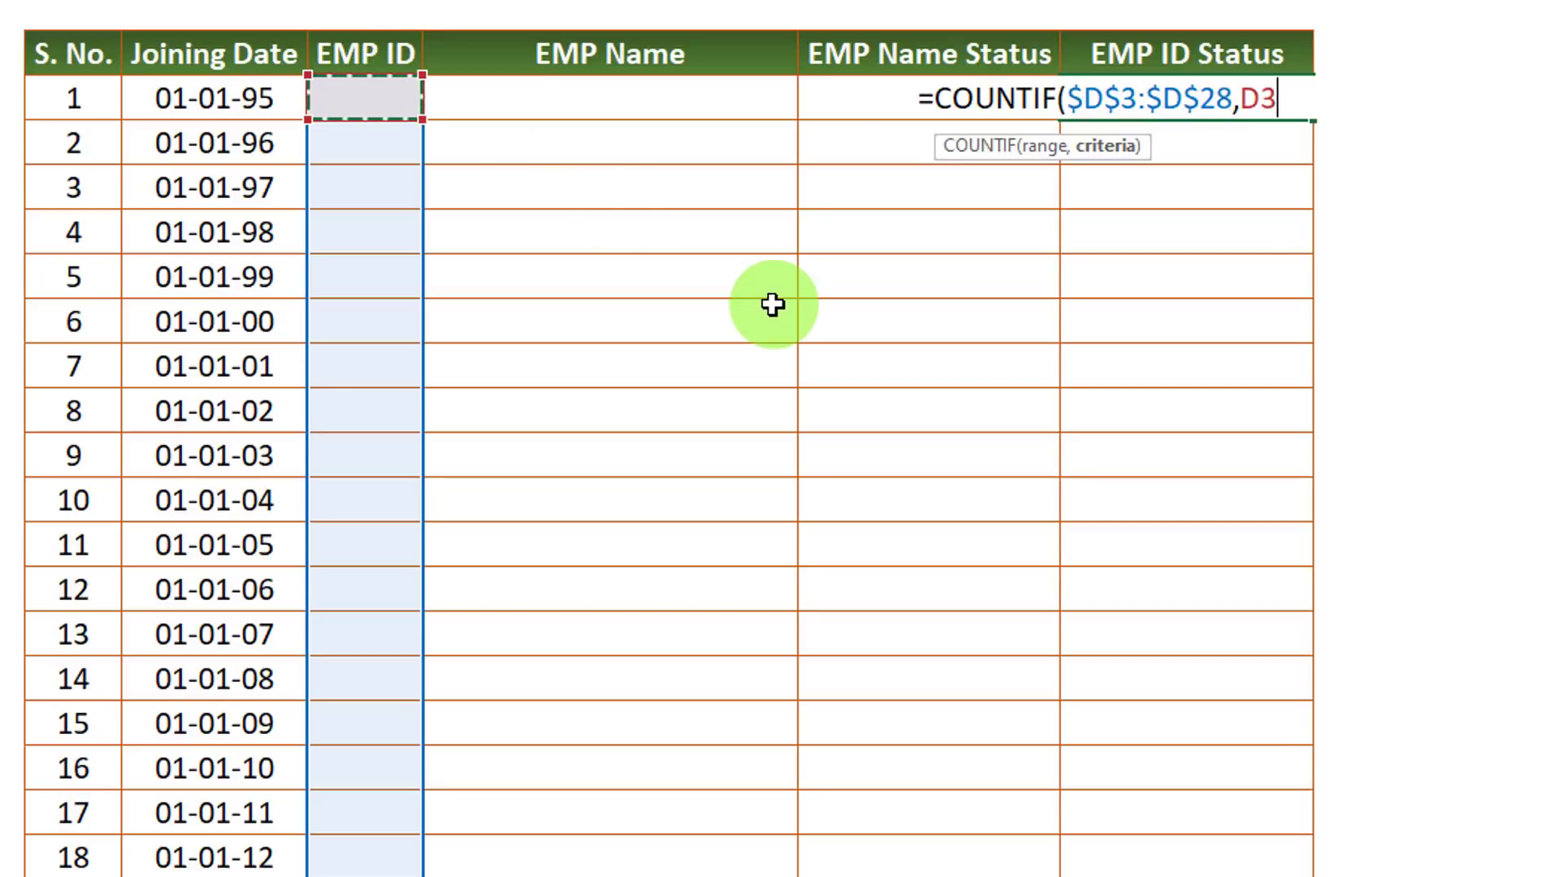
type(")")
key("Return")
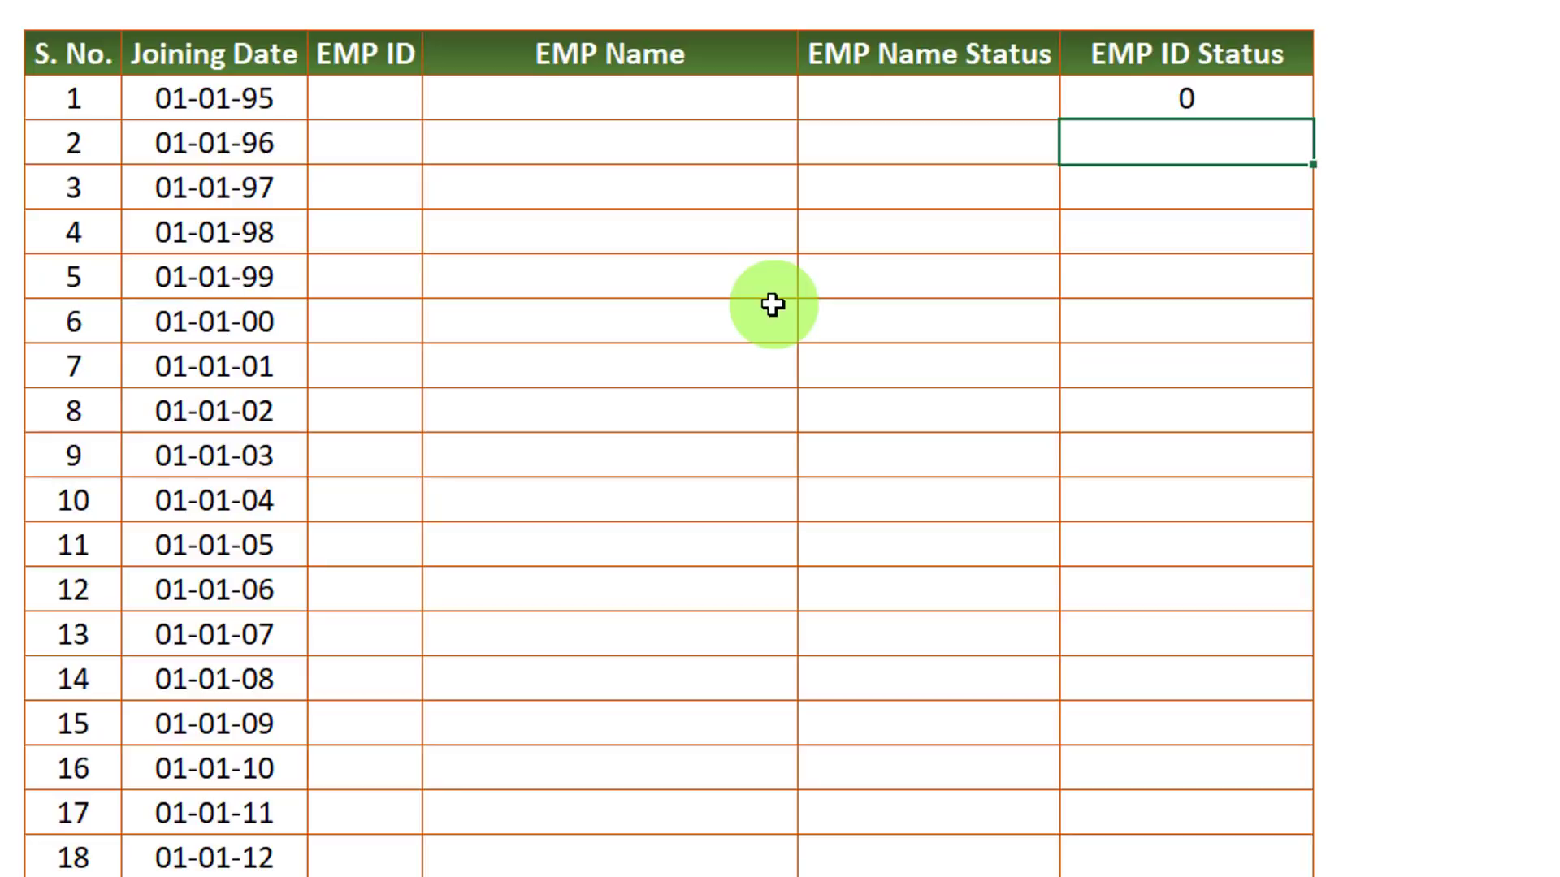
Enter 1001 and 1002 in the EMP ID column for serial numbers 1 and 2
left_click(1267, 106)
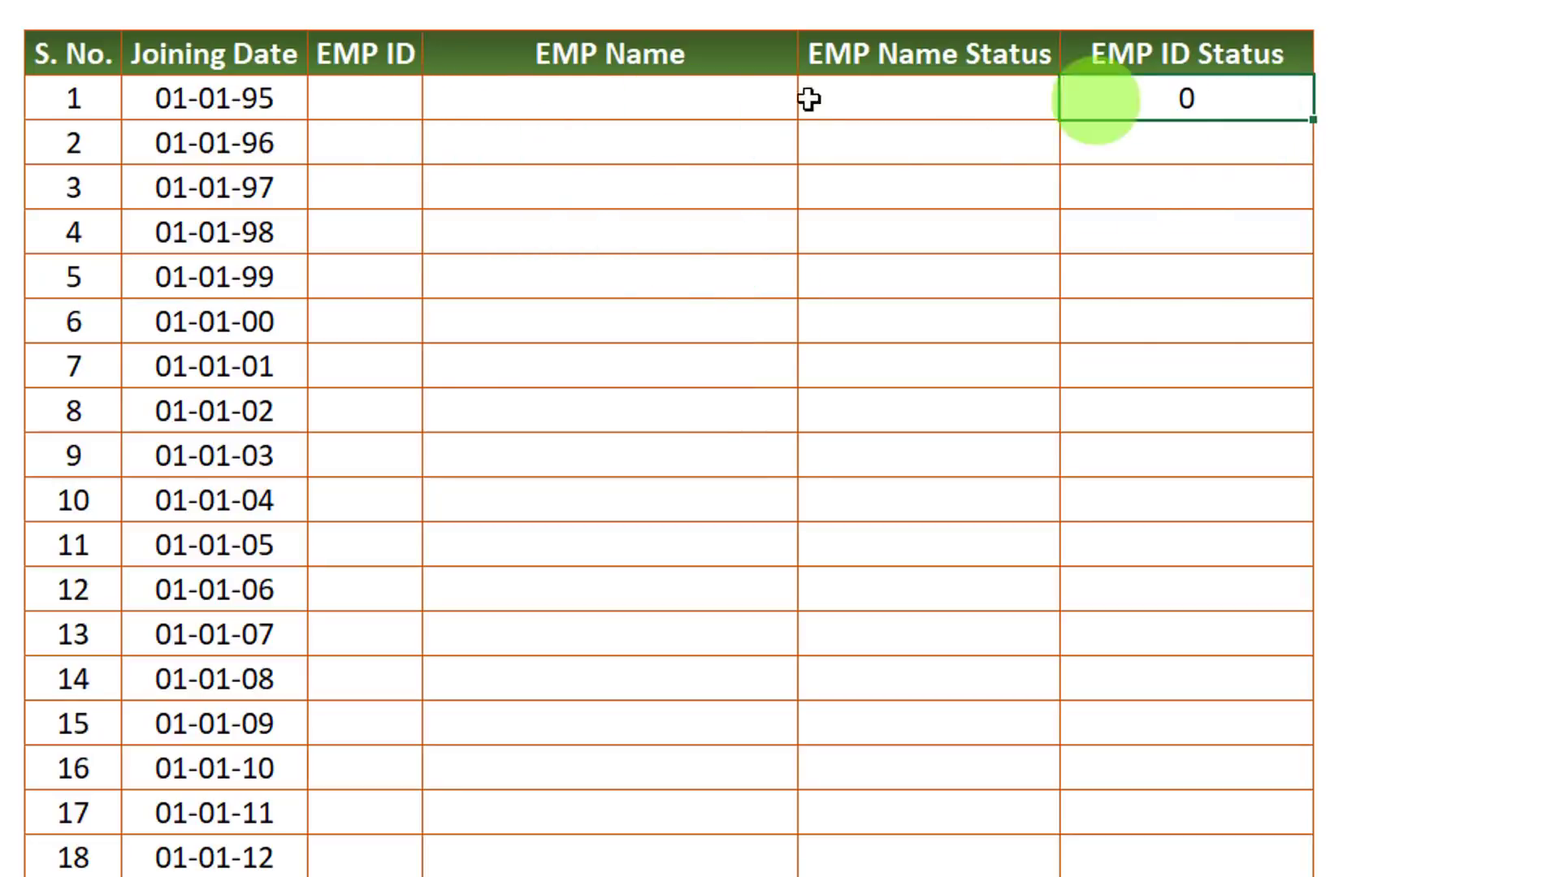
left_click(369, 98)
left_click(1084, 462)
type("1")
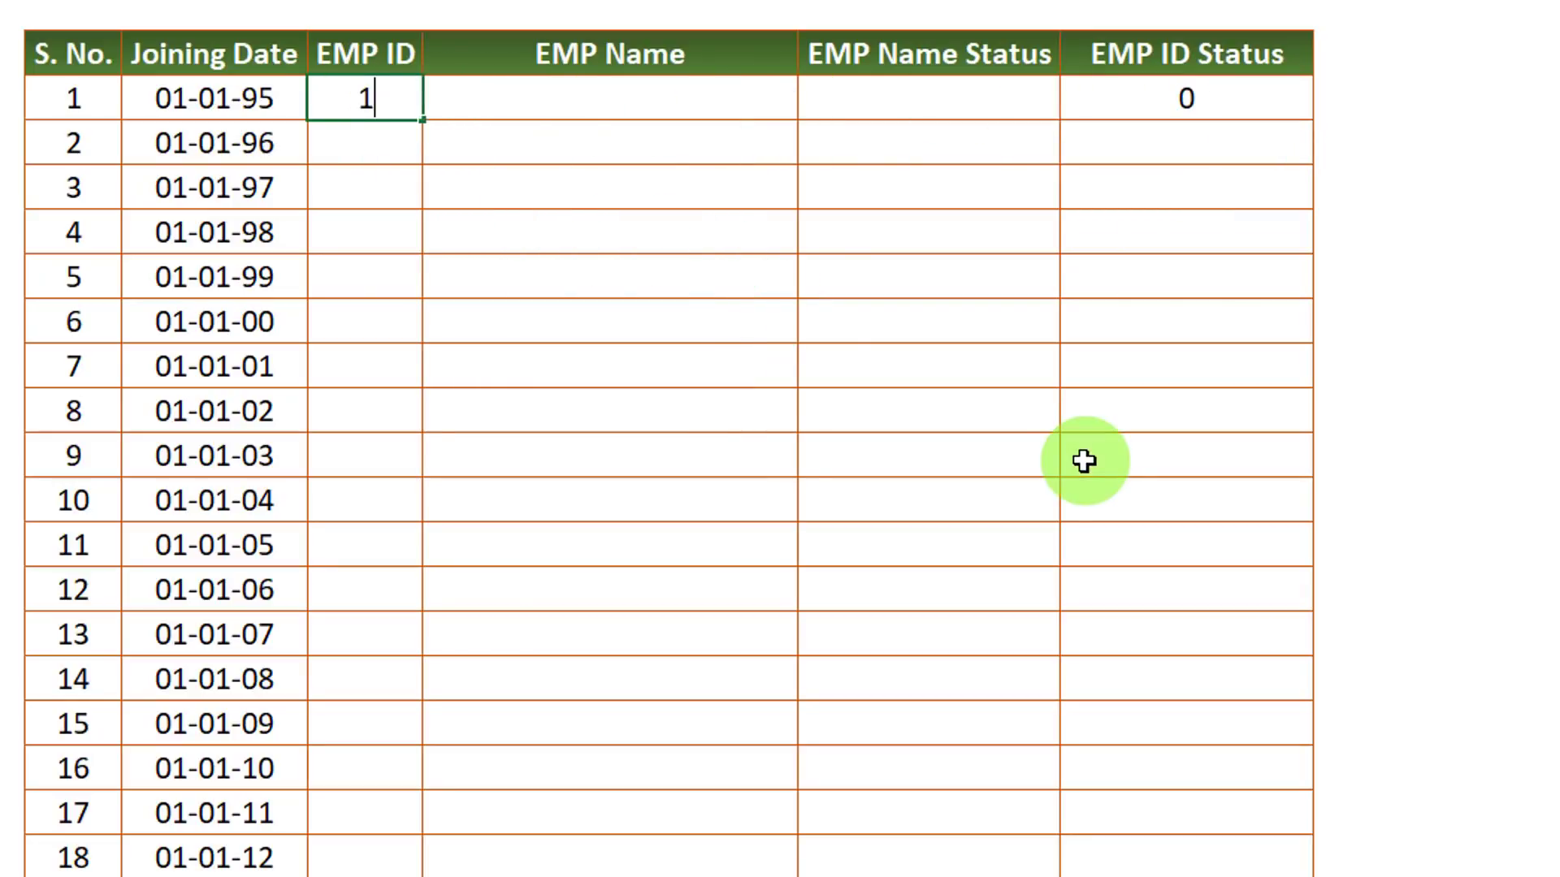
type("001")
key("Return")
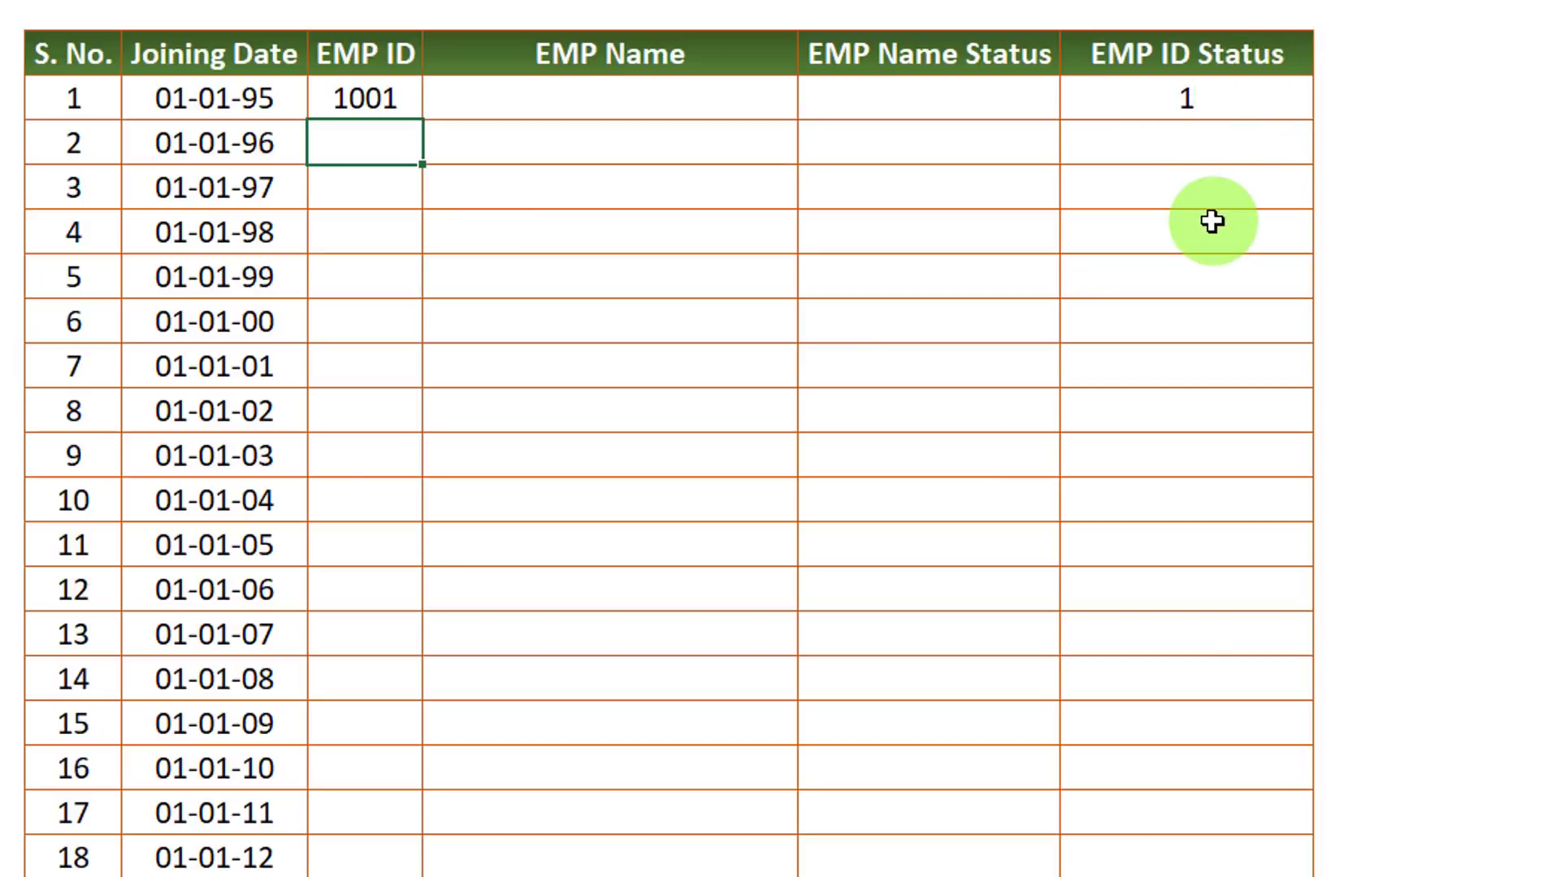
type("1002")
key("Return")
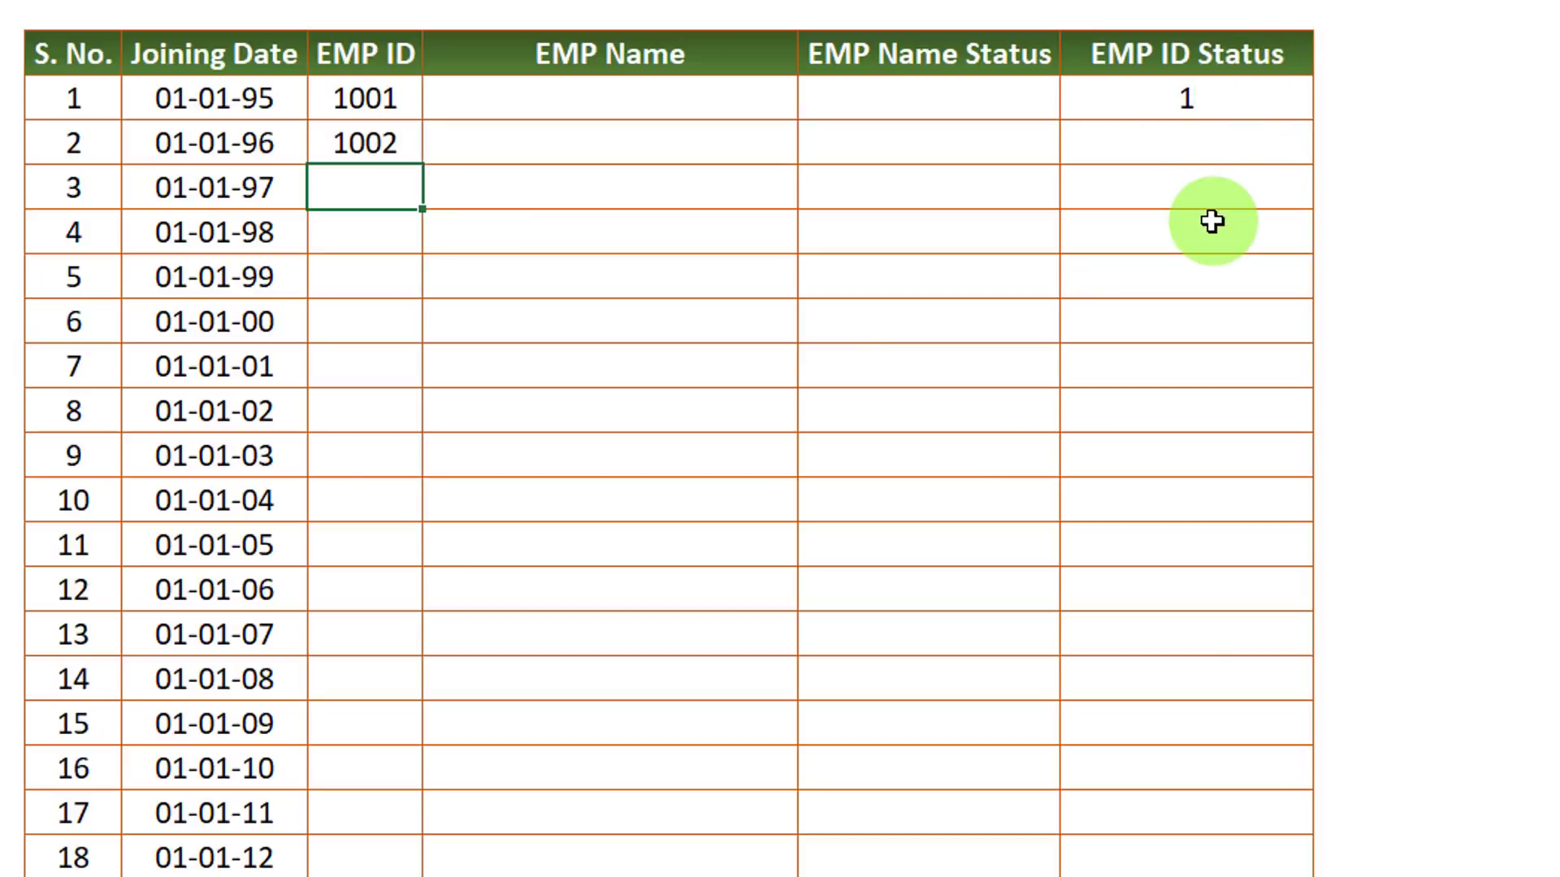
Fill the COUNTIF formula from the first EMP ID Status cell down the rest of the column
left_click(1235, 96)
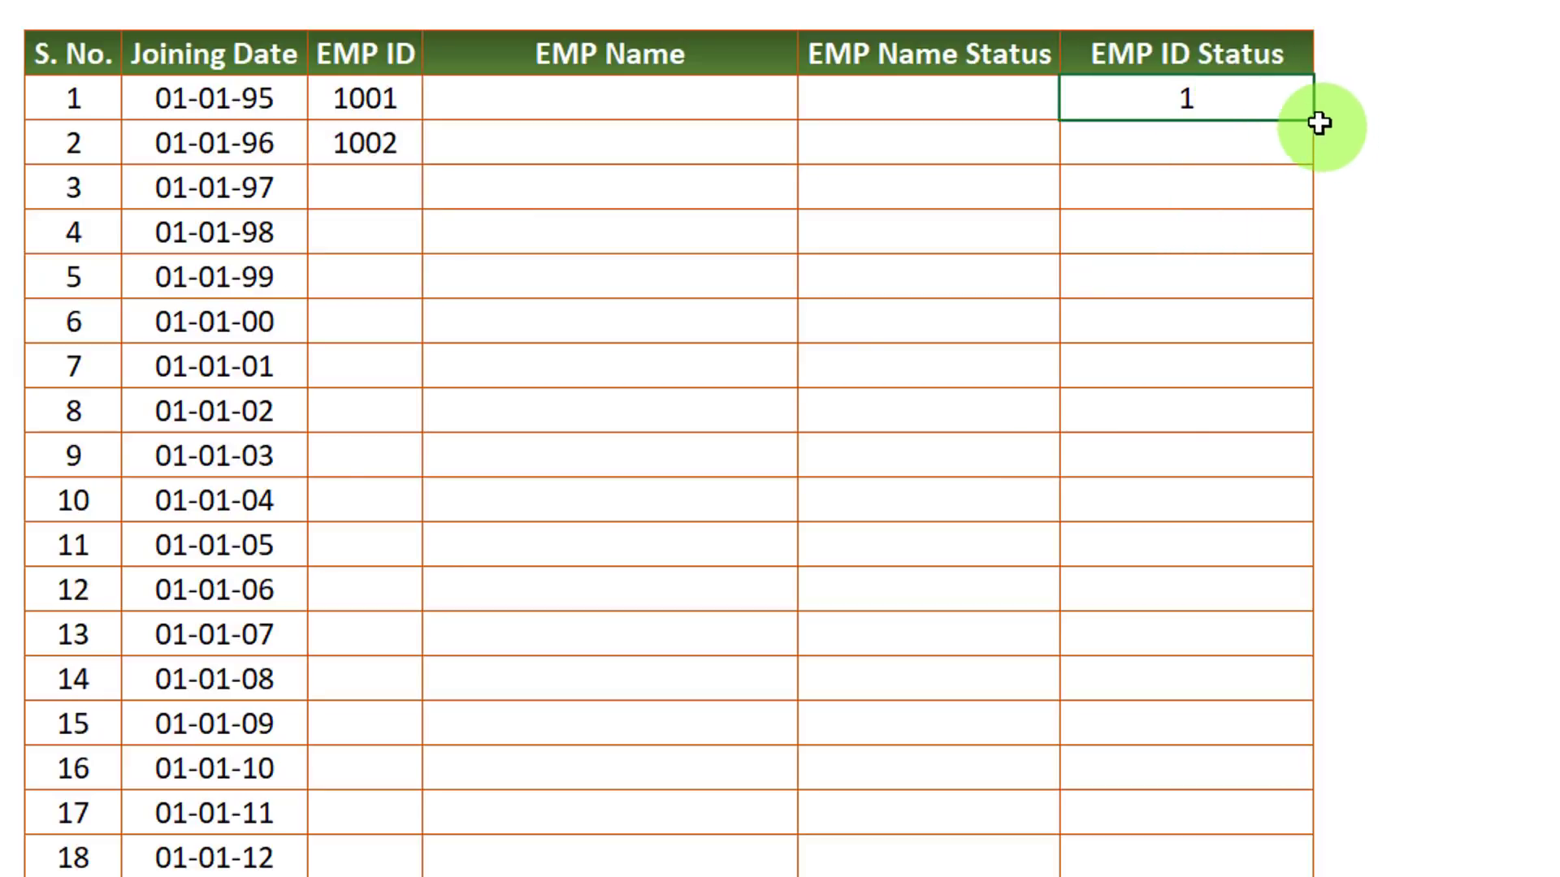
left_click_drag(1317, 119, 1288, 869)
scroll(1264, 735, "up", 3)
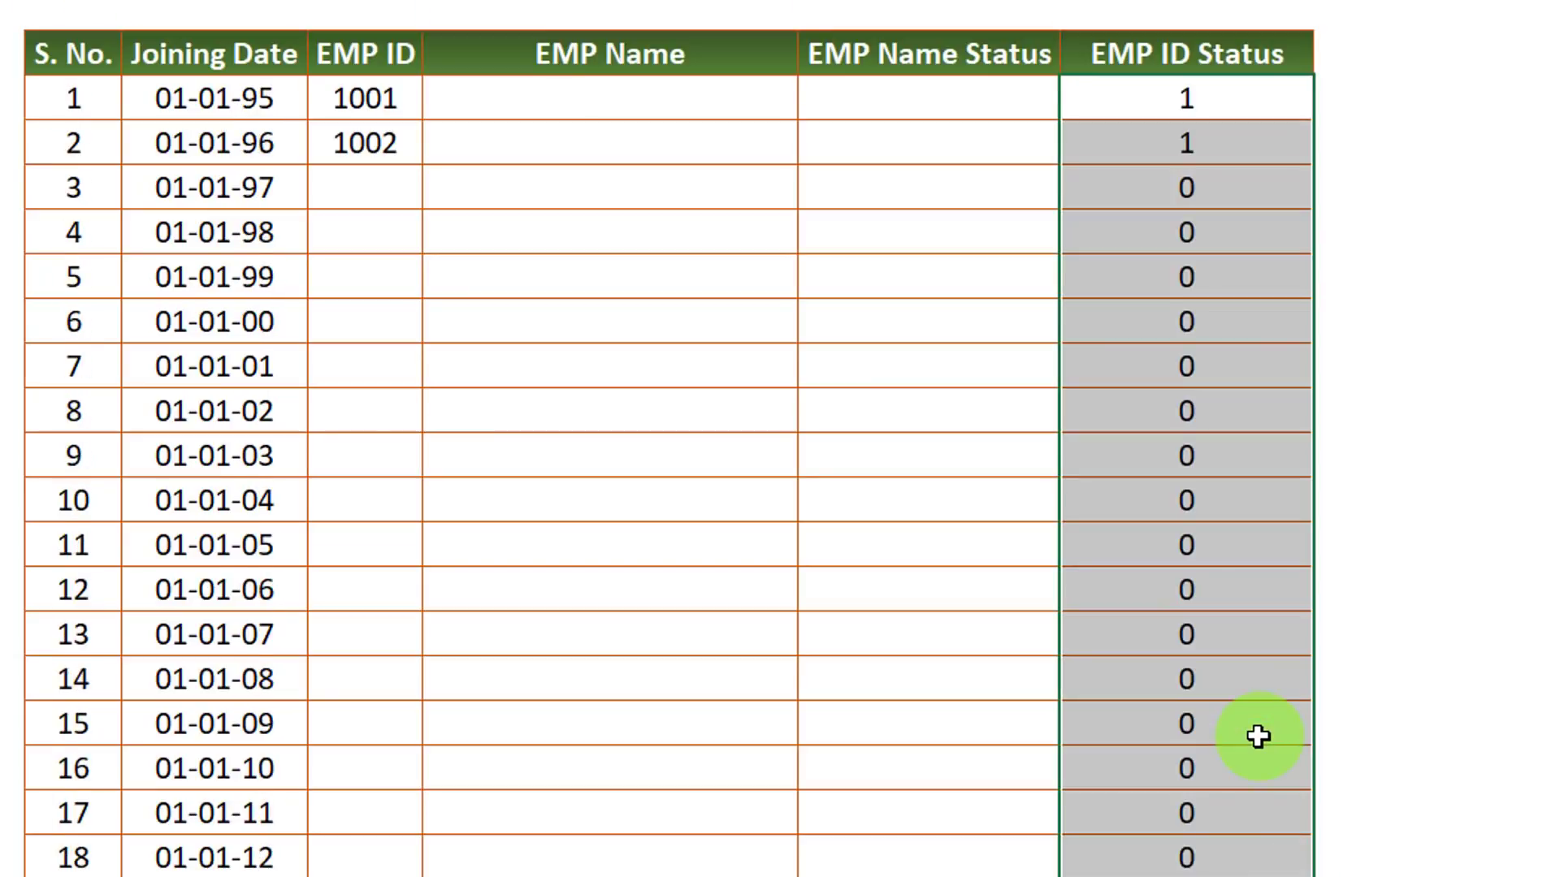
left_click(385, 143)
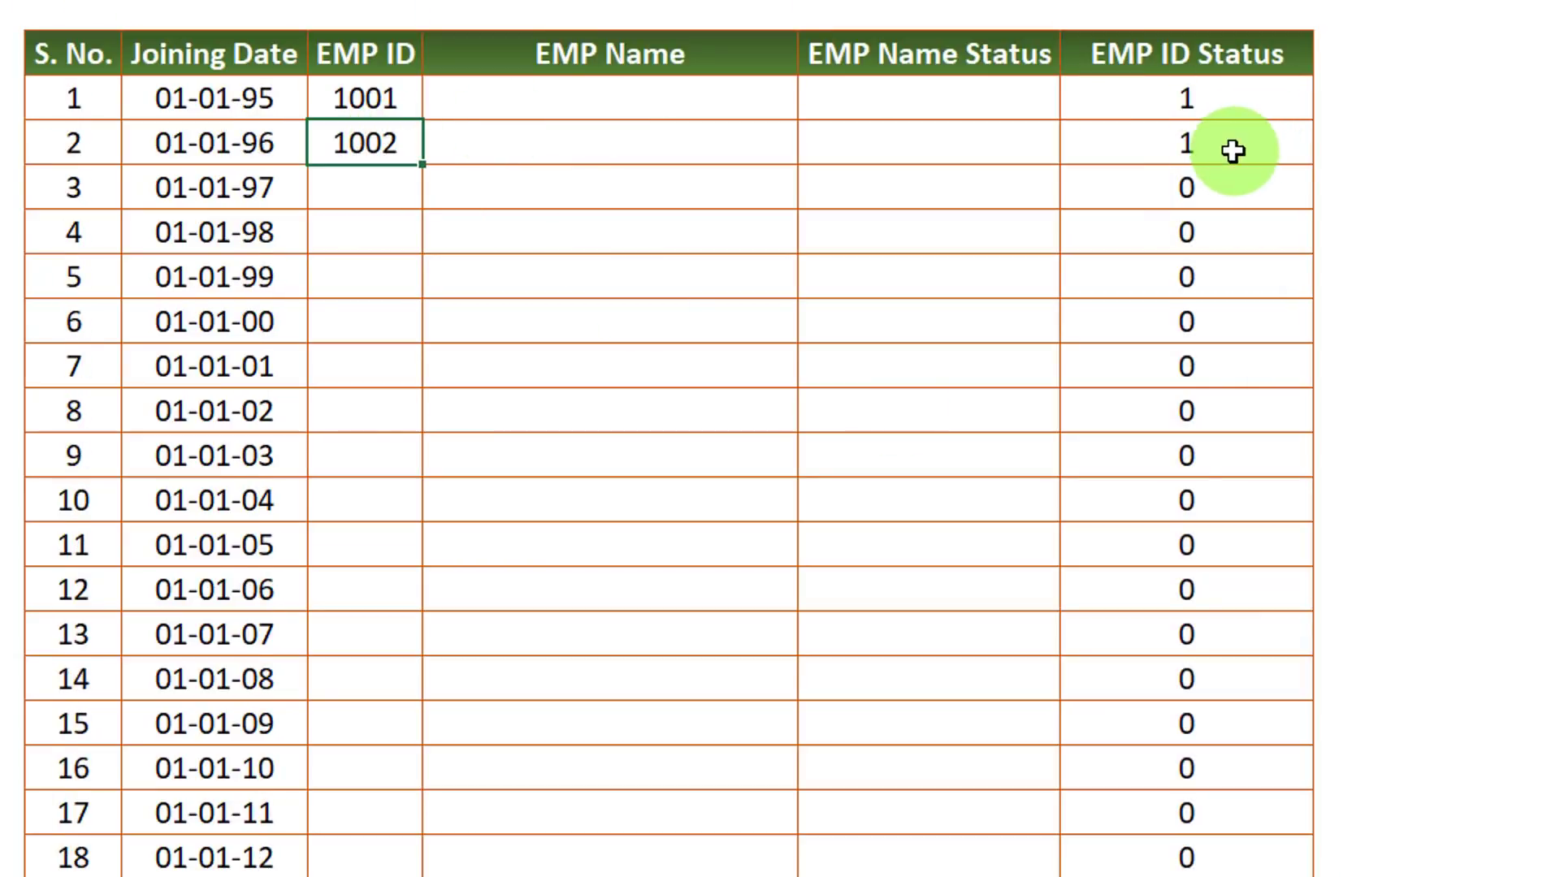
left_click(1236, 148)
Enter 1001 as a repeated EMP ID for serial number 3
left_click(368, 190)
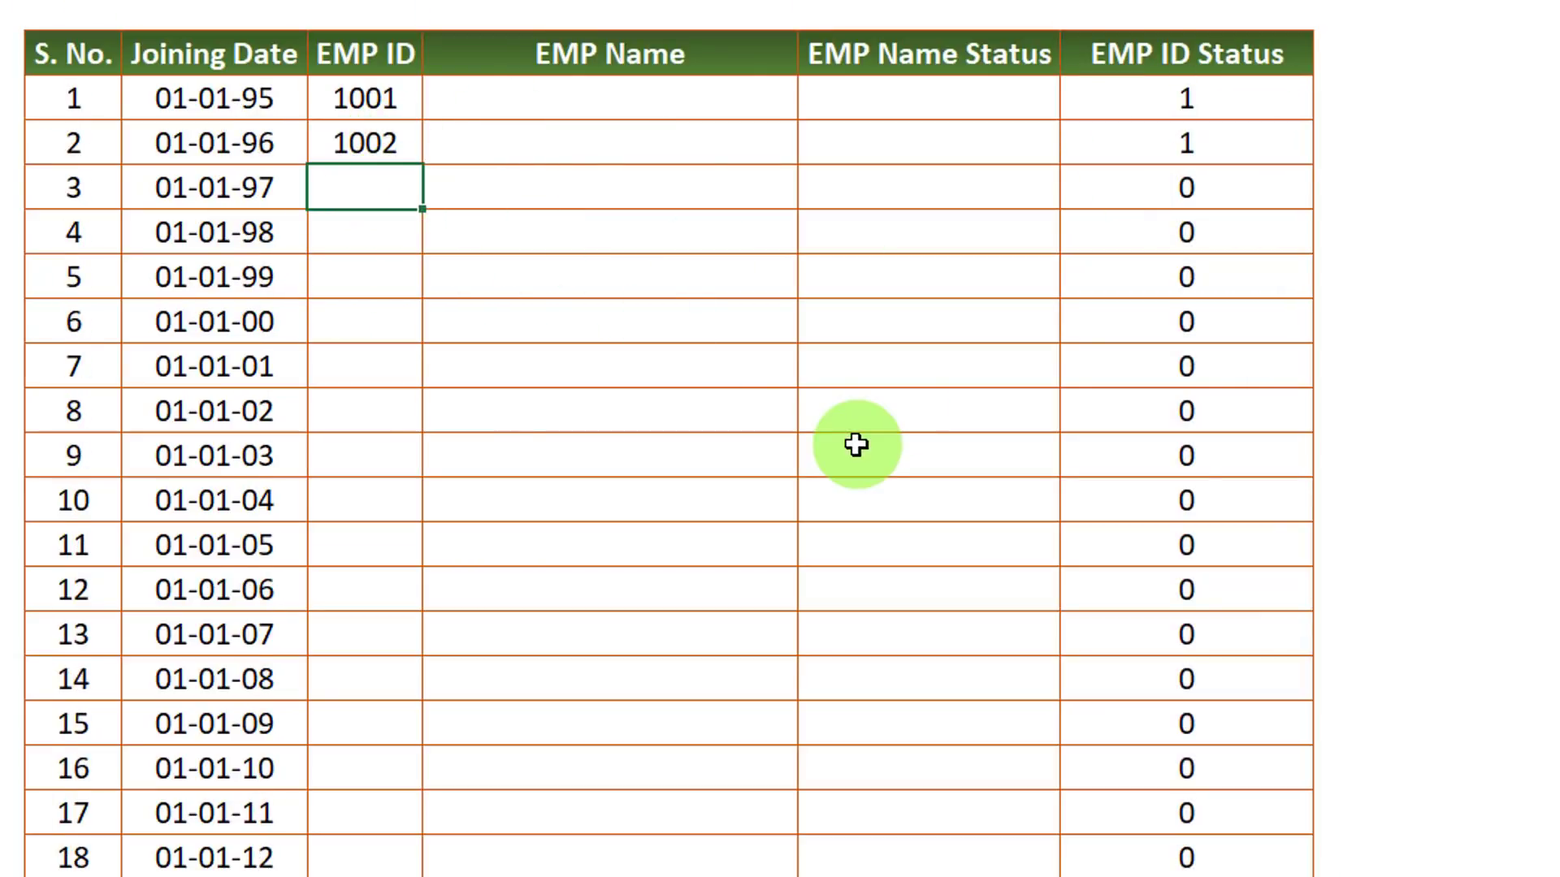
type("1001")
left_click(938, 369)
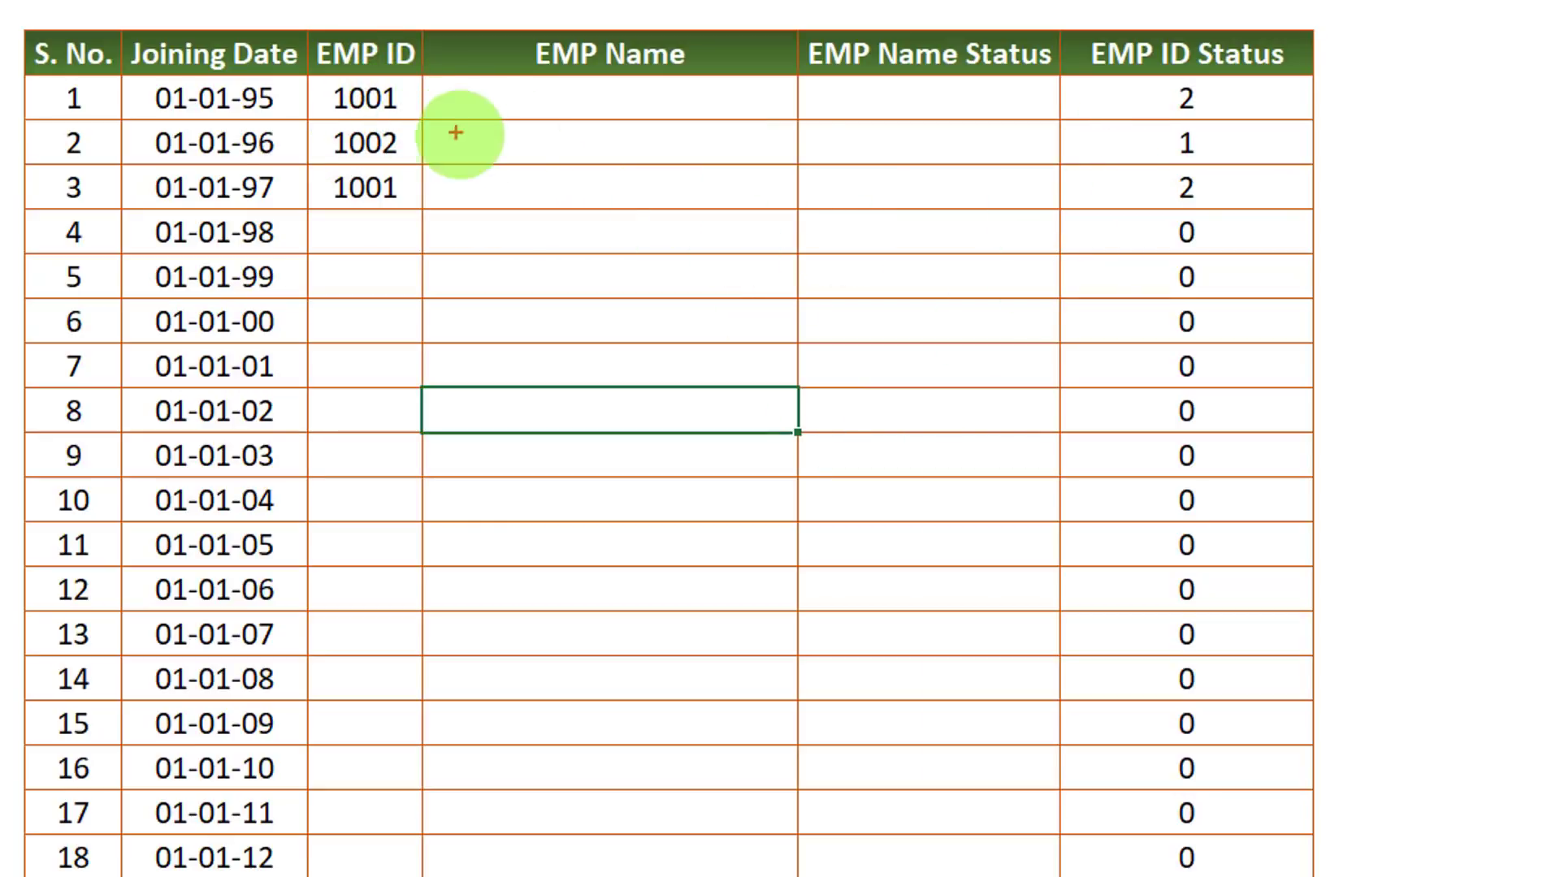
mouse_move(402, 109)
left_mouse_down()
mouse_move(462, 172)
mouse_move(429, 242)
left_mouse_up()
left_click_drag(1161, 87, 1214, 111)
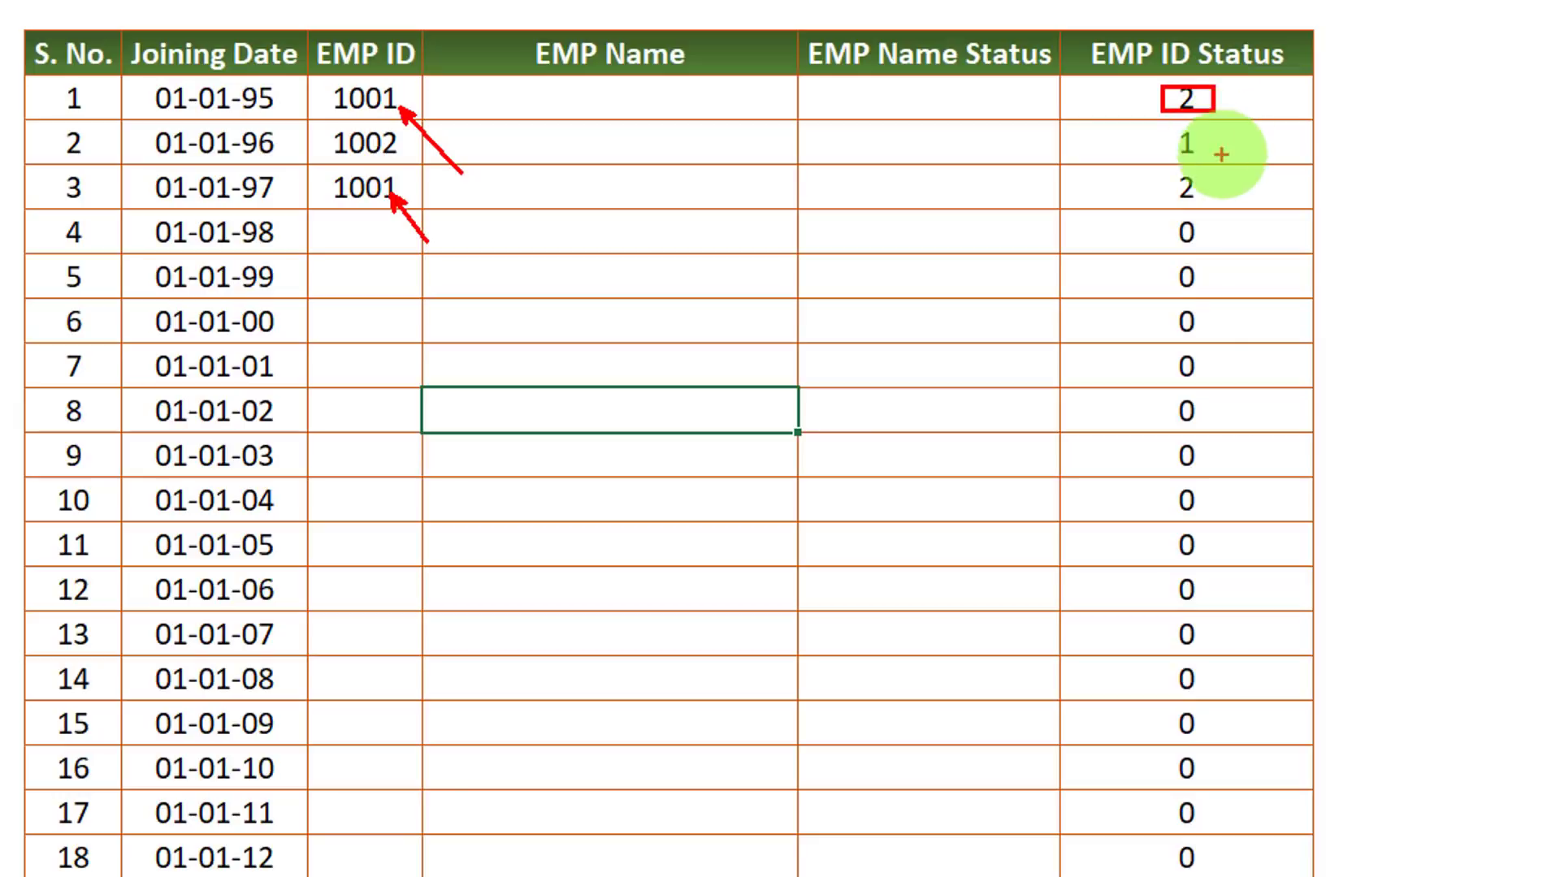
left_click_drag(1167, 157, 1216, 203)
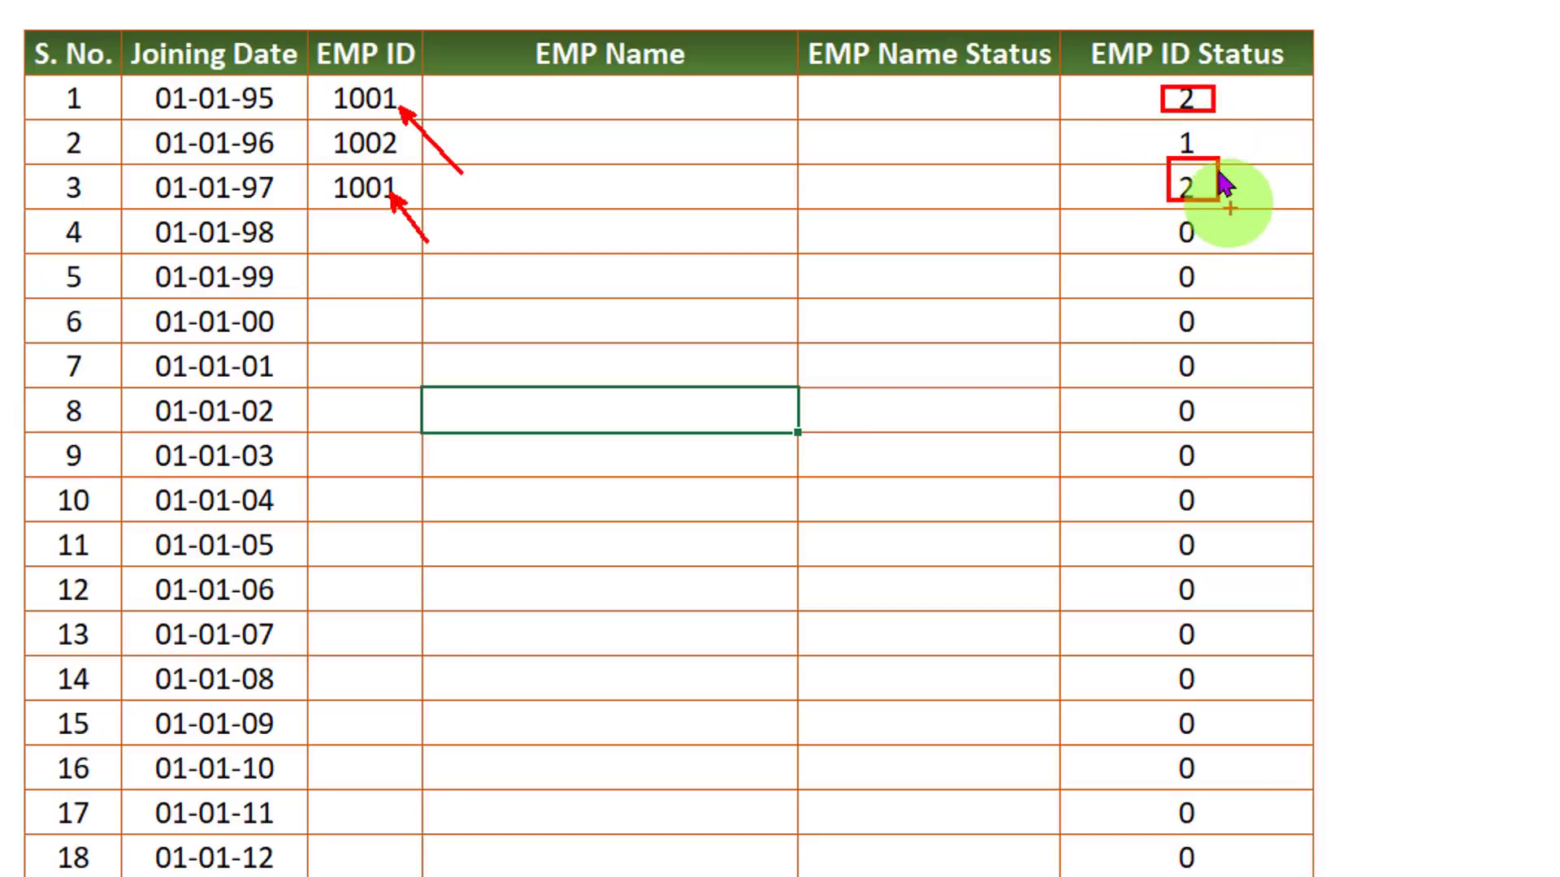
key("Escape")
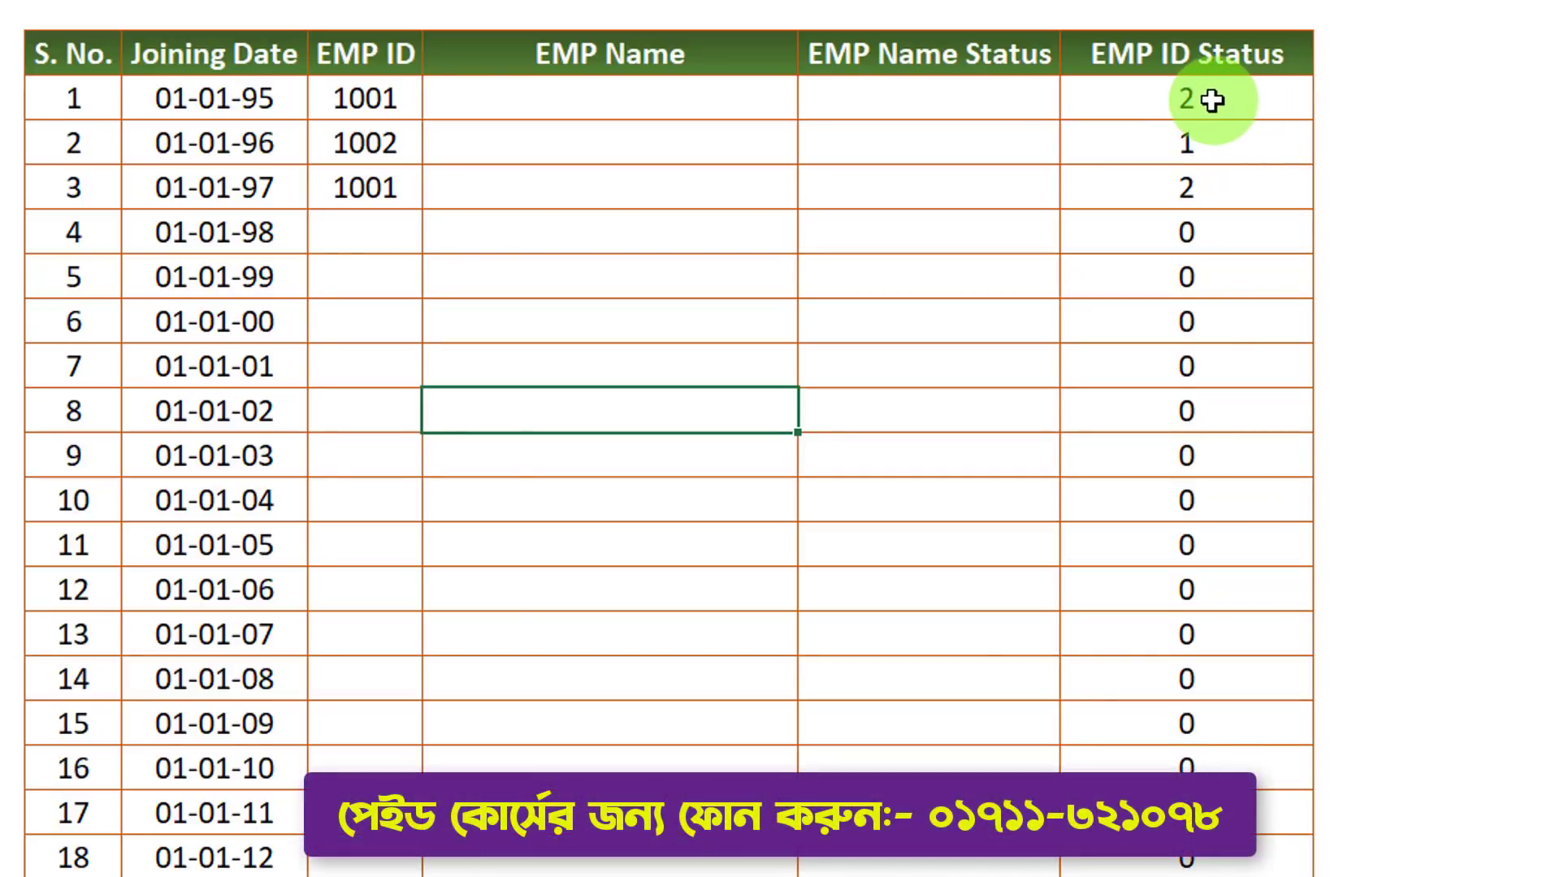
Wrap the COUNTIF in the first EMP ID Status cell in an IF function that tests whether the count is >1
double_click(1219, 98)
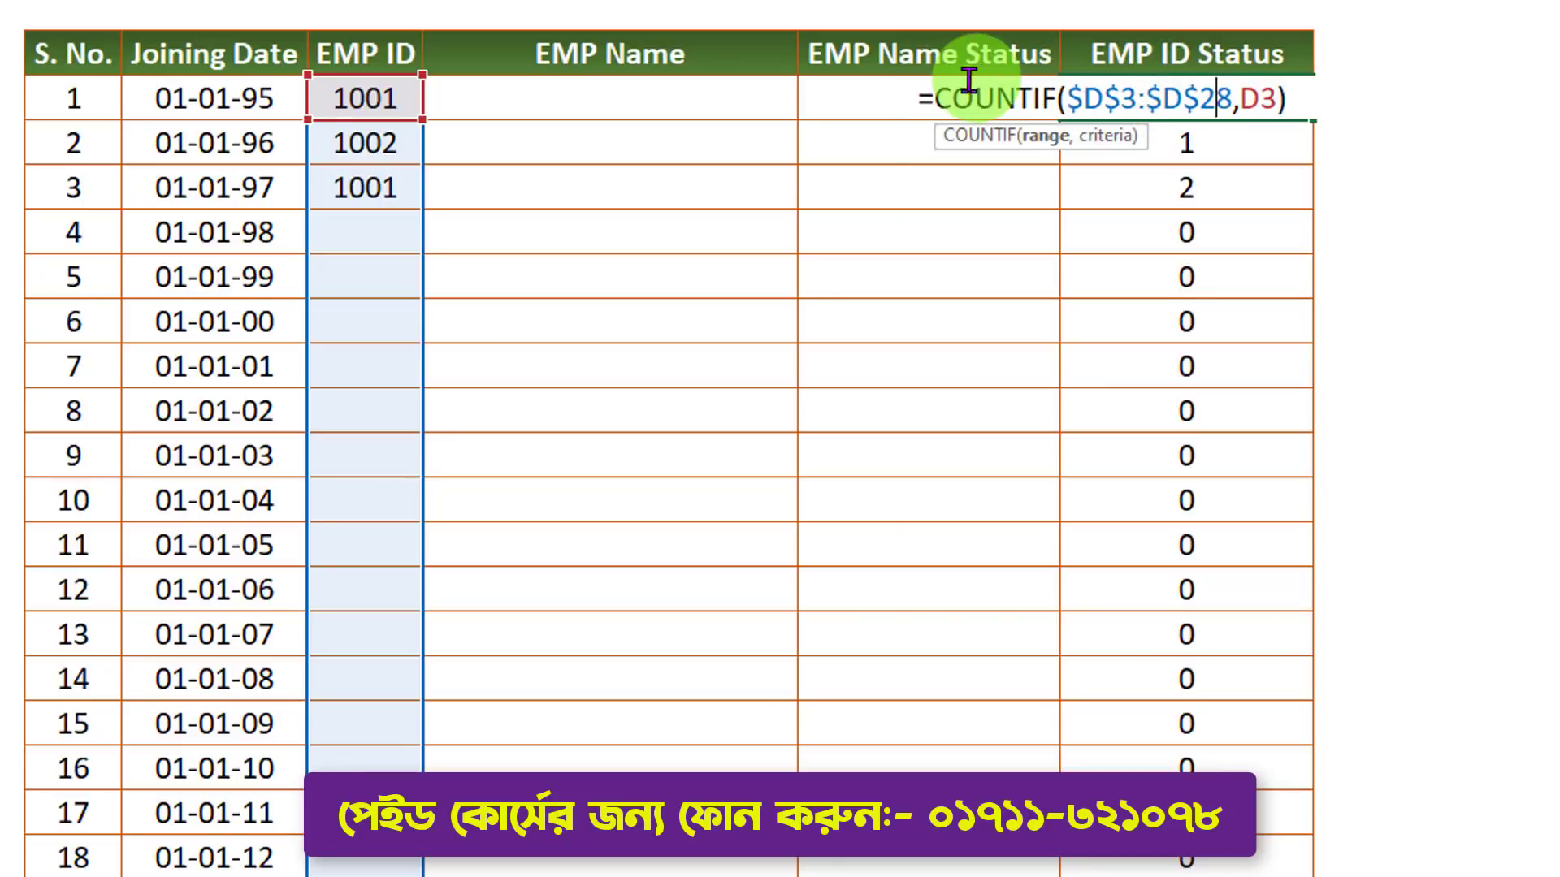
left_click(932, 93)
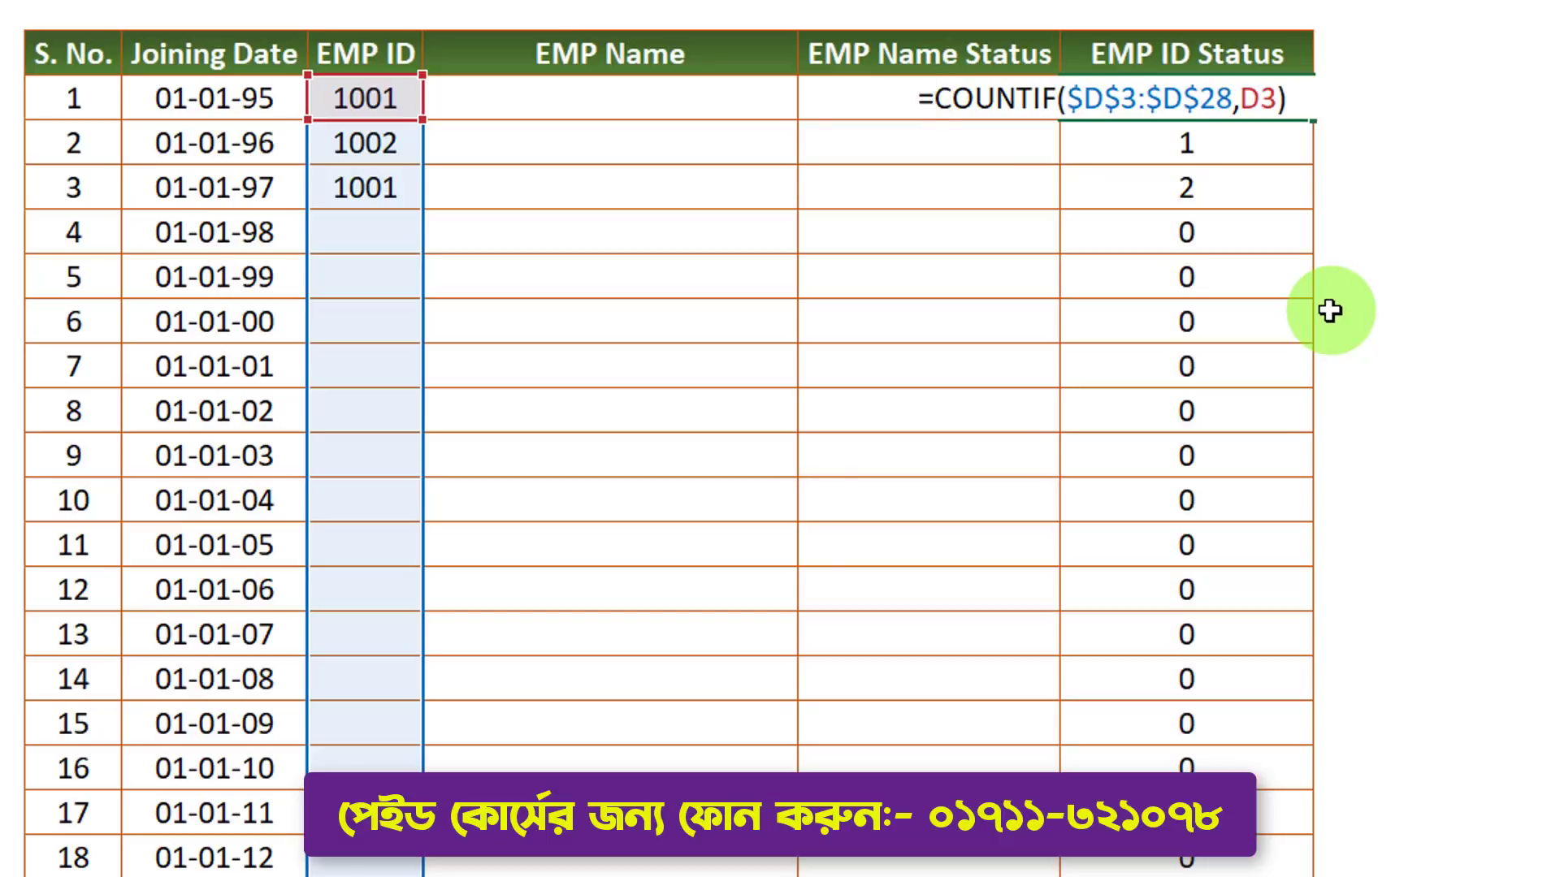
type("IF(")
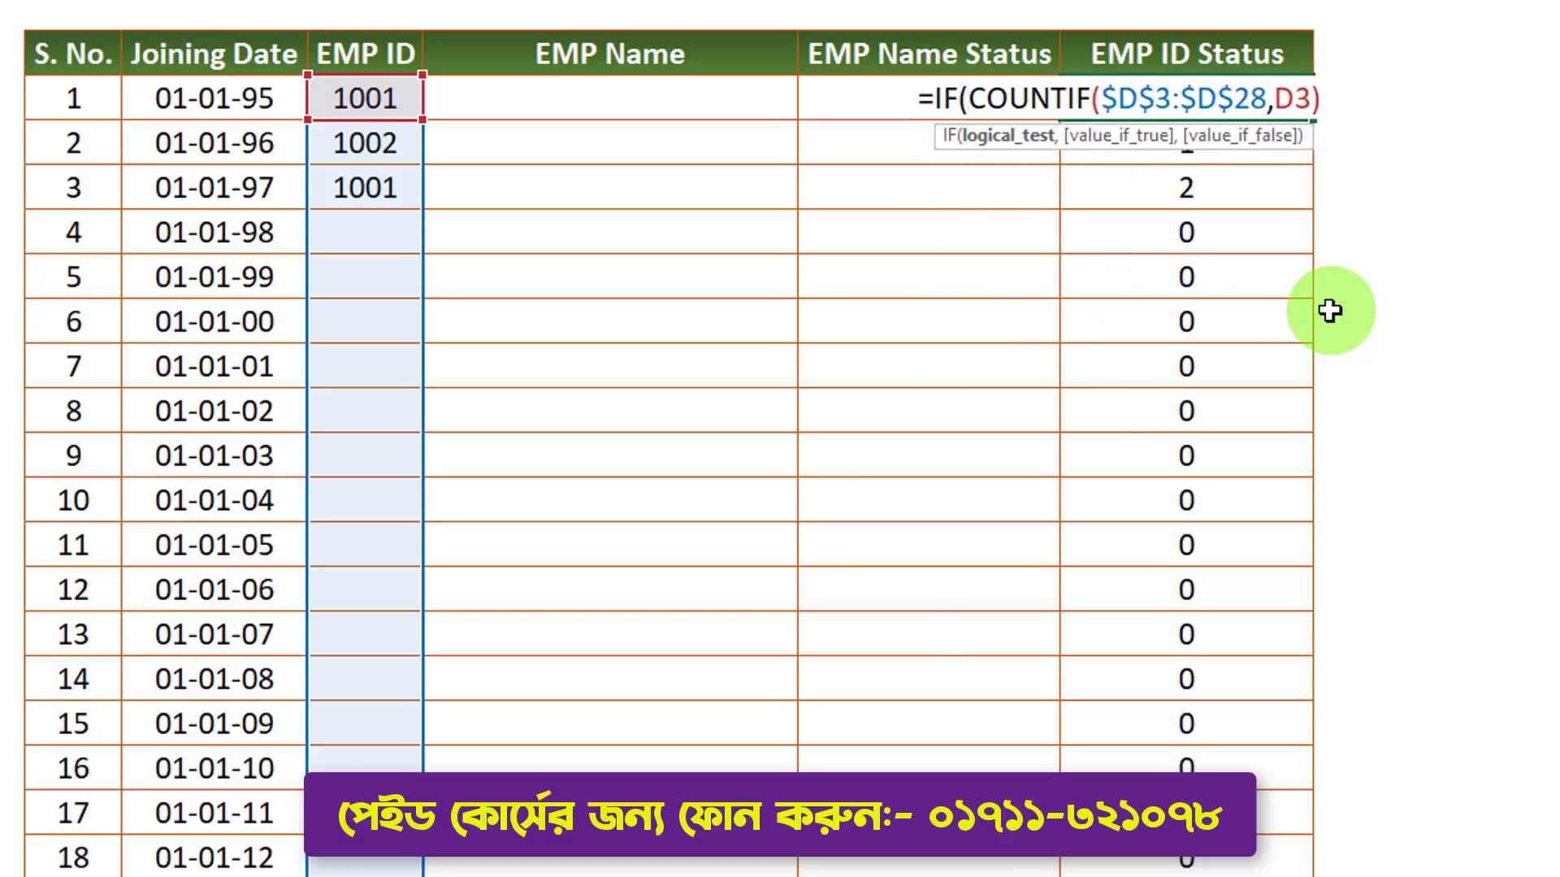
left_click(990, 136)
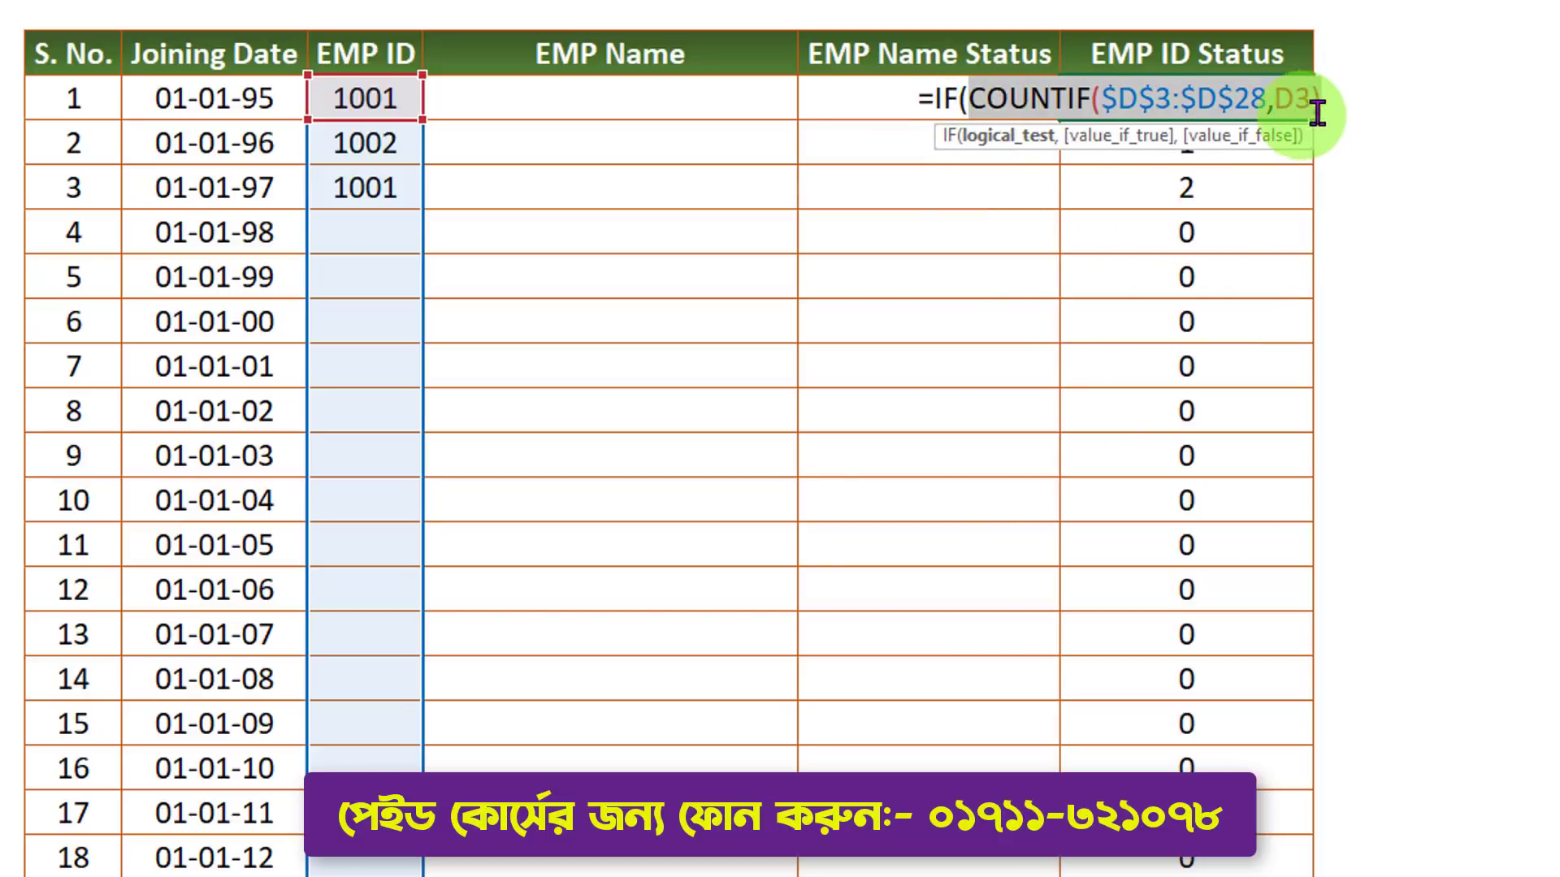
key("Right")
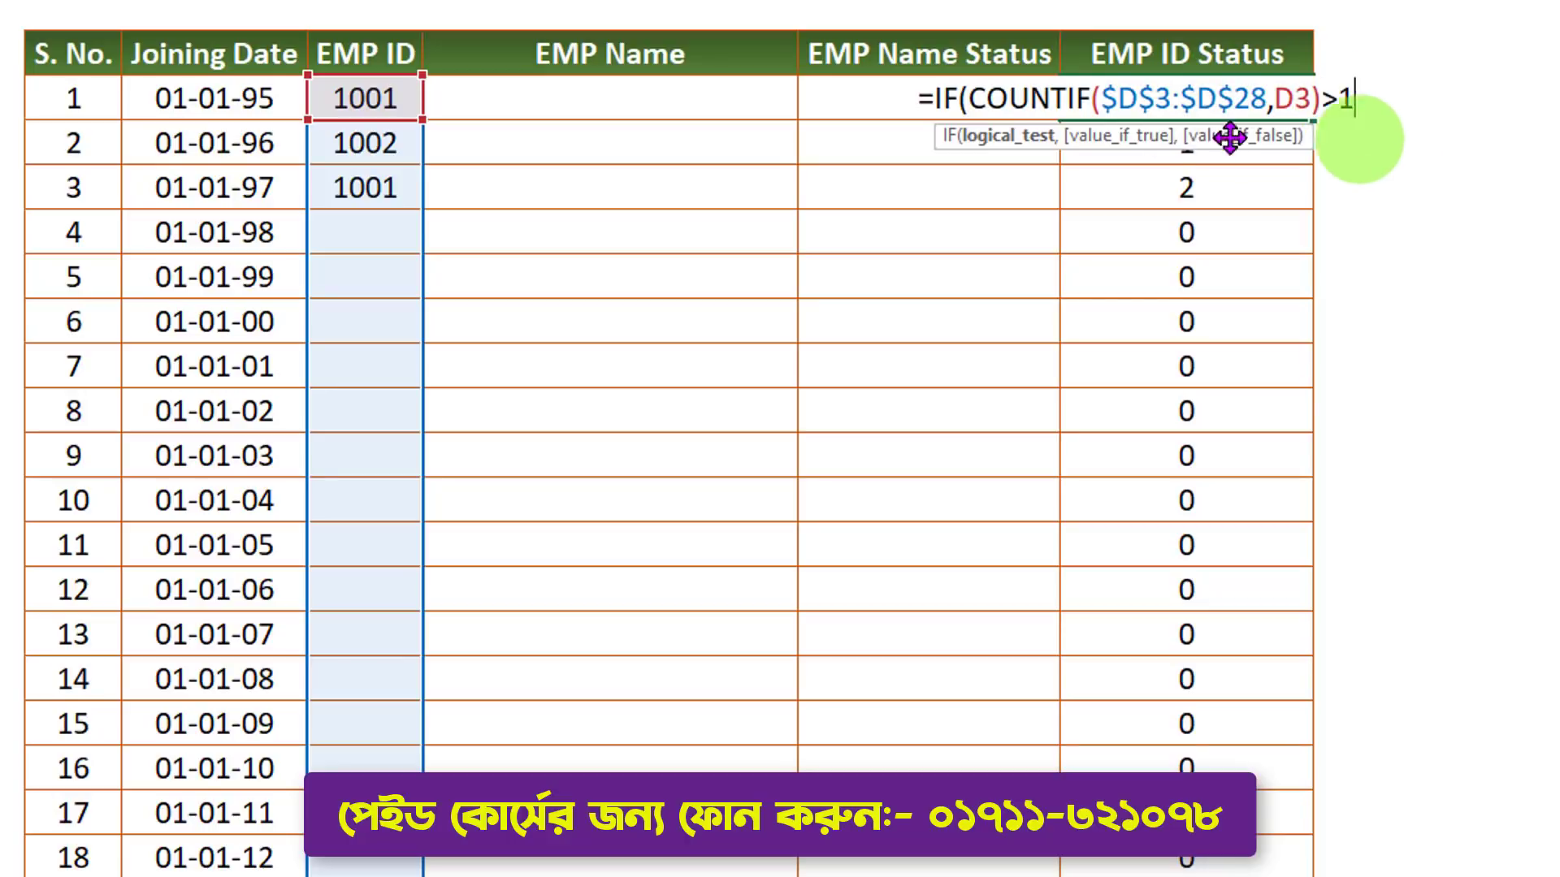
left_click_drag(1290, 103, 967, 97)
left_click(1025, 154)
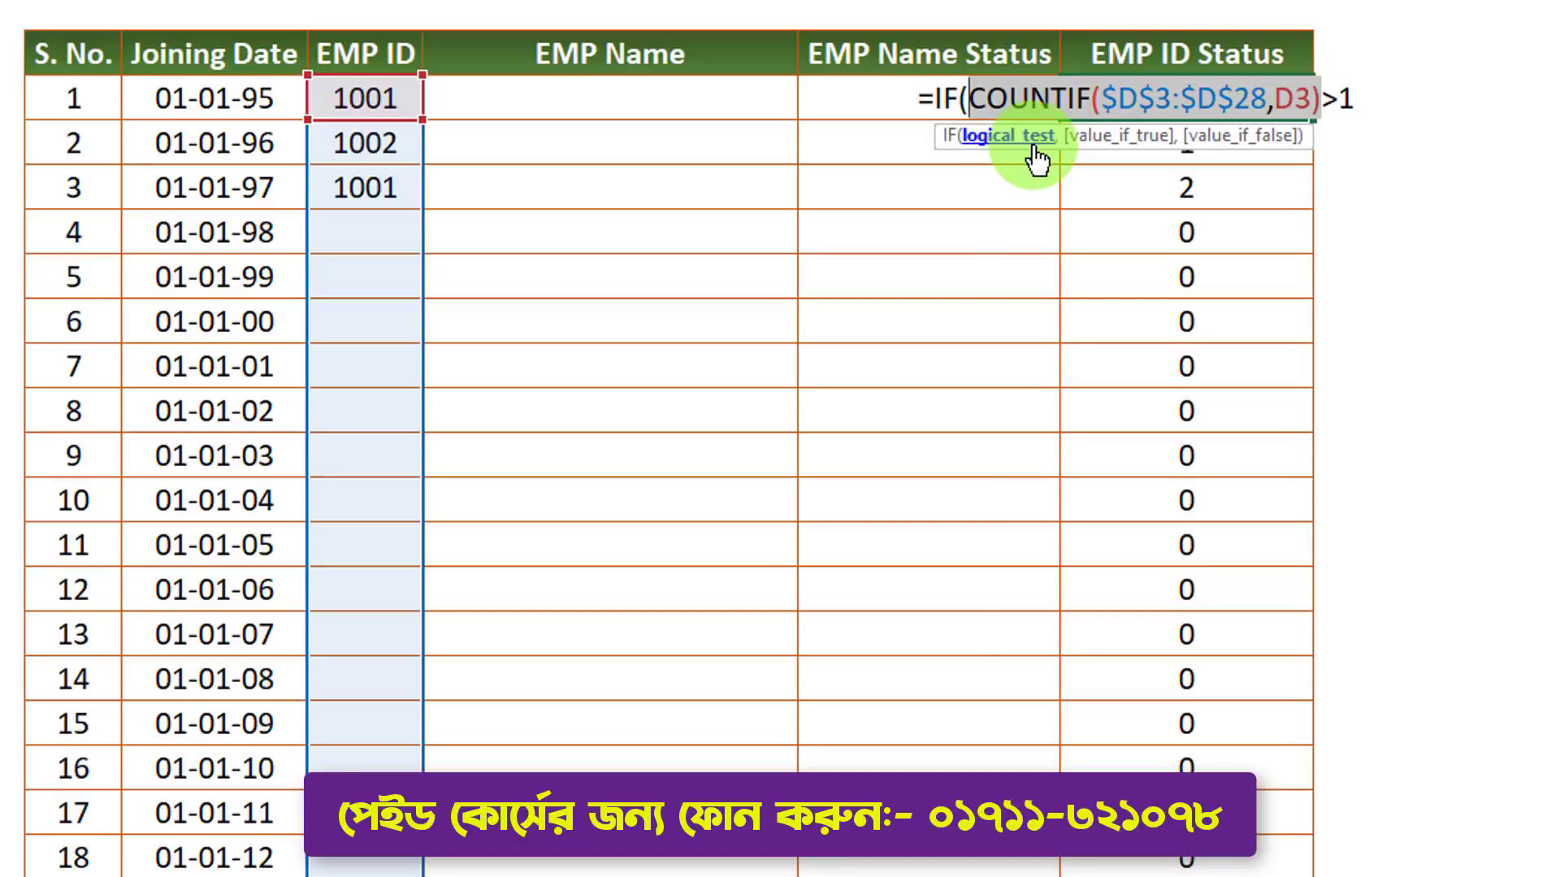
left_click(1340, 103)
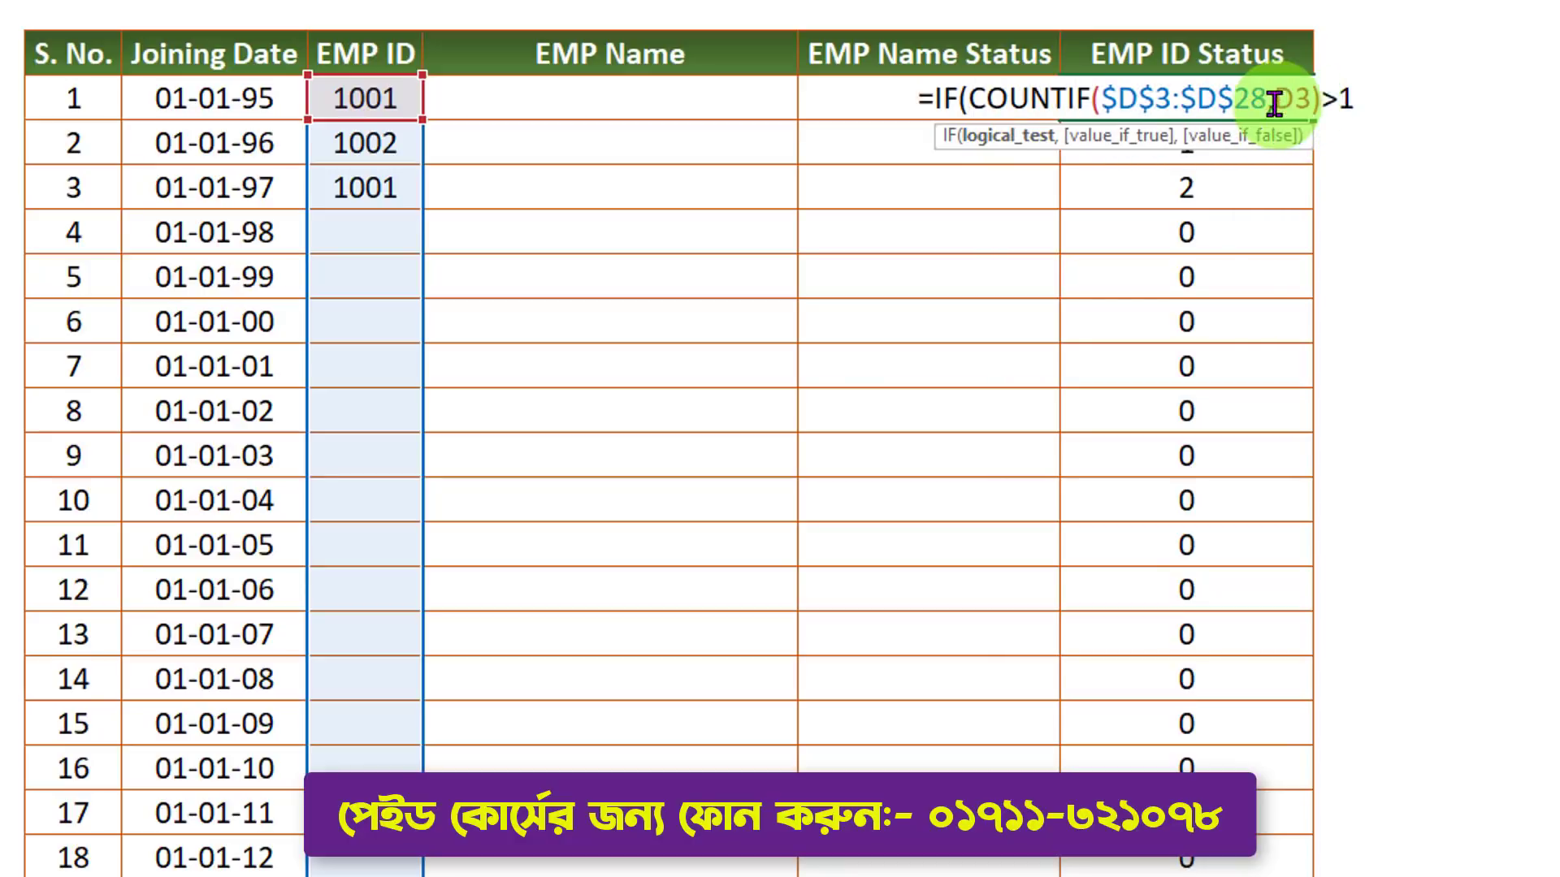
type("1")
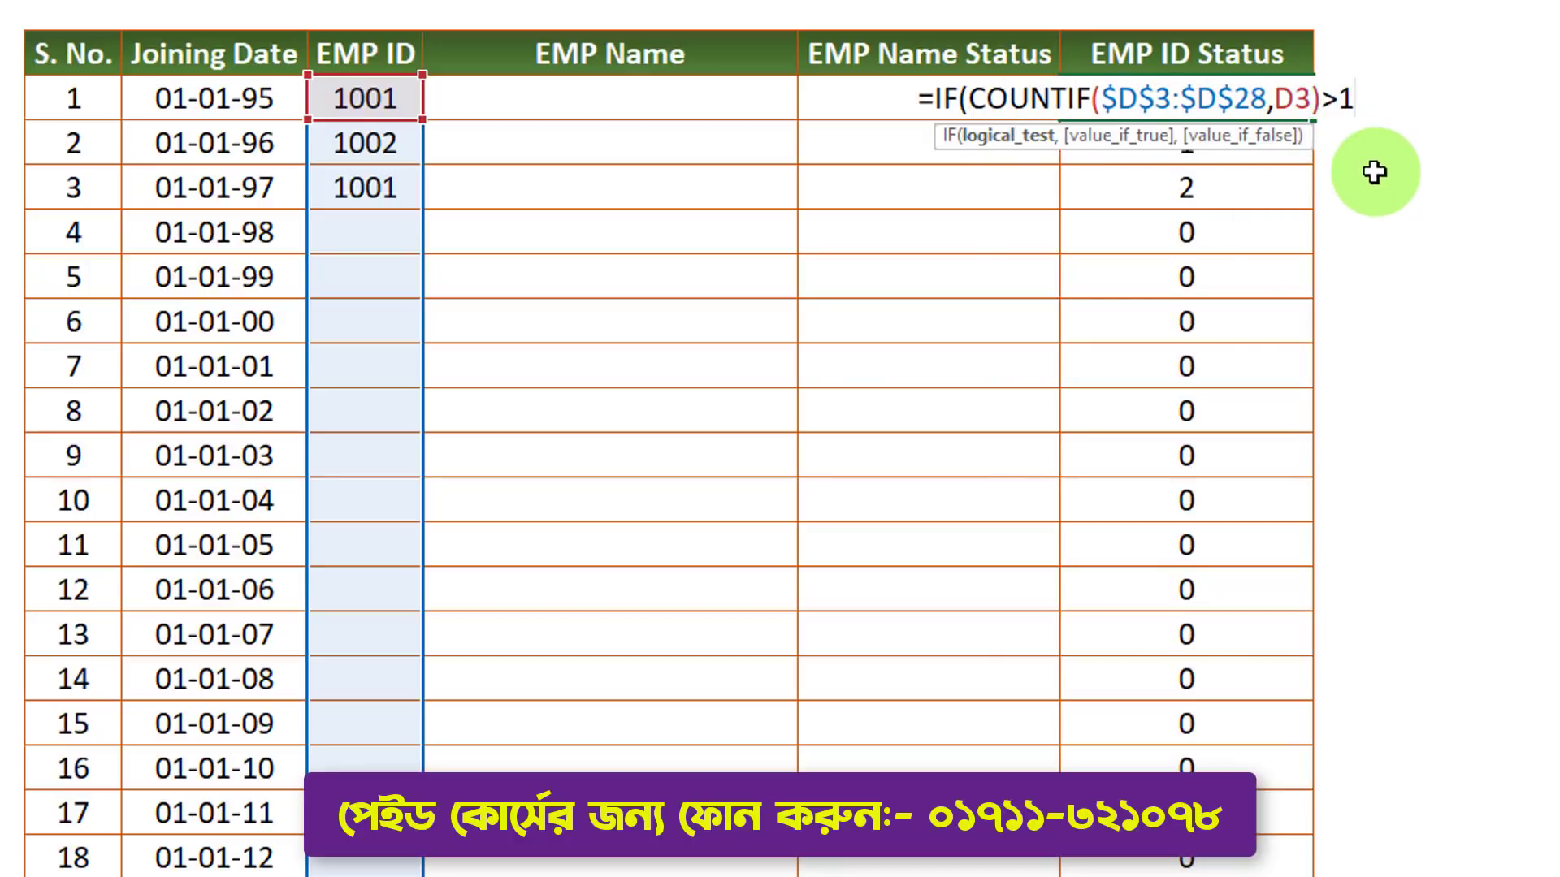
Complete the IF formula with "EMP ID Duplicate" as the true value and "" as the false value, accepting Excel's suggested correction
type(",")
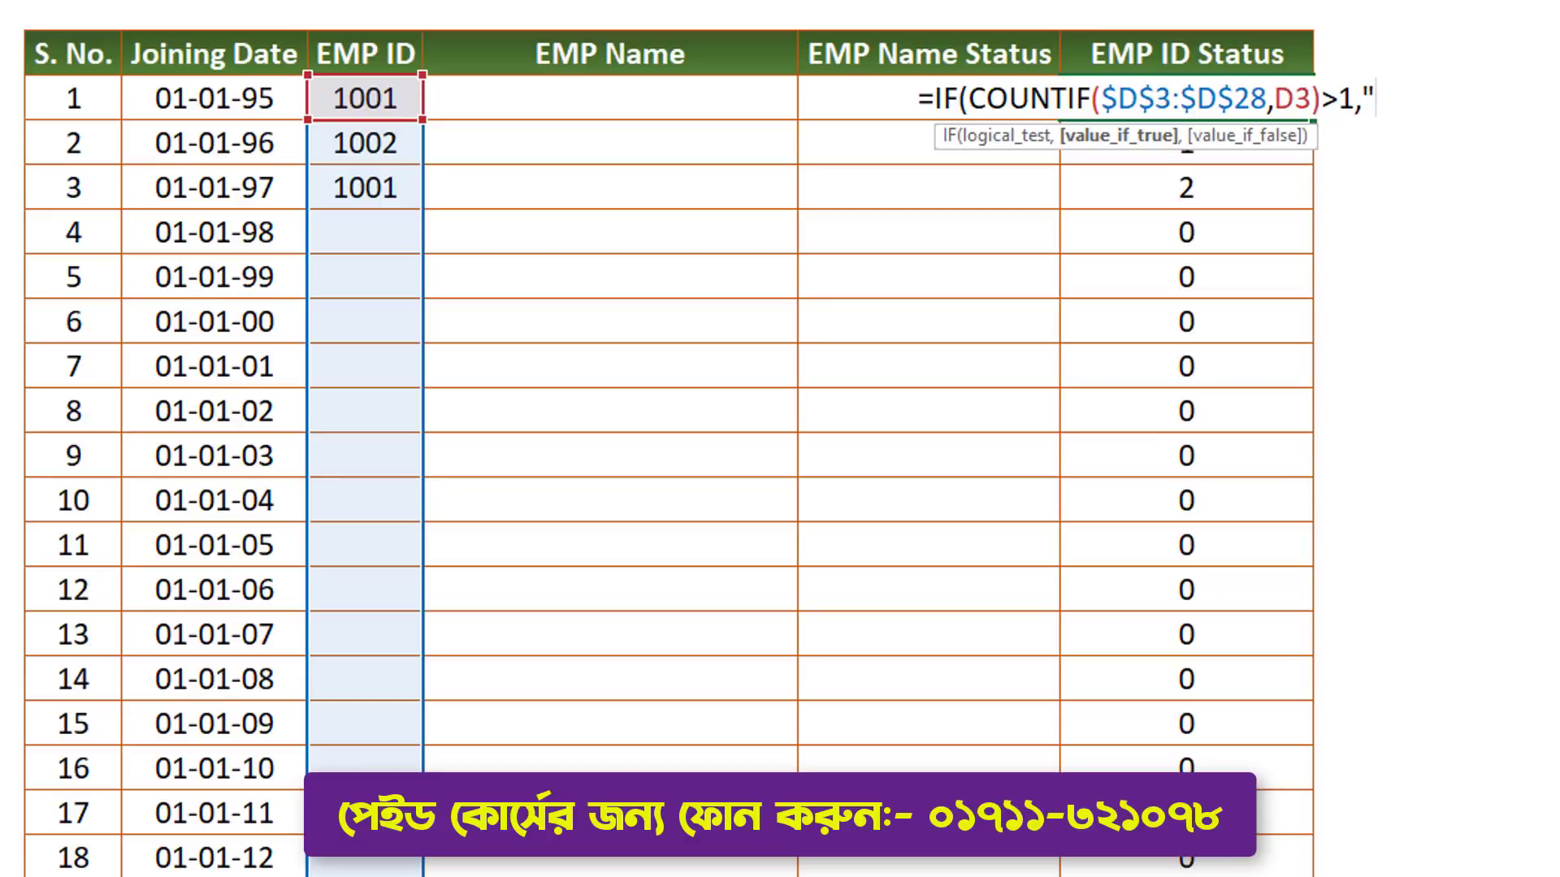
type("\"EMP ID Du")
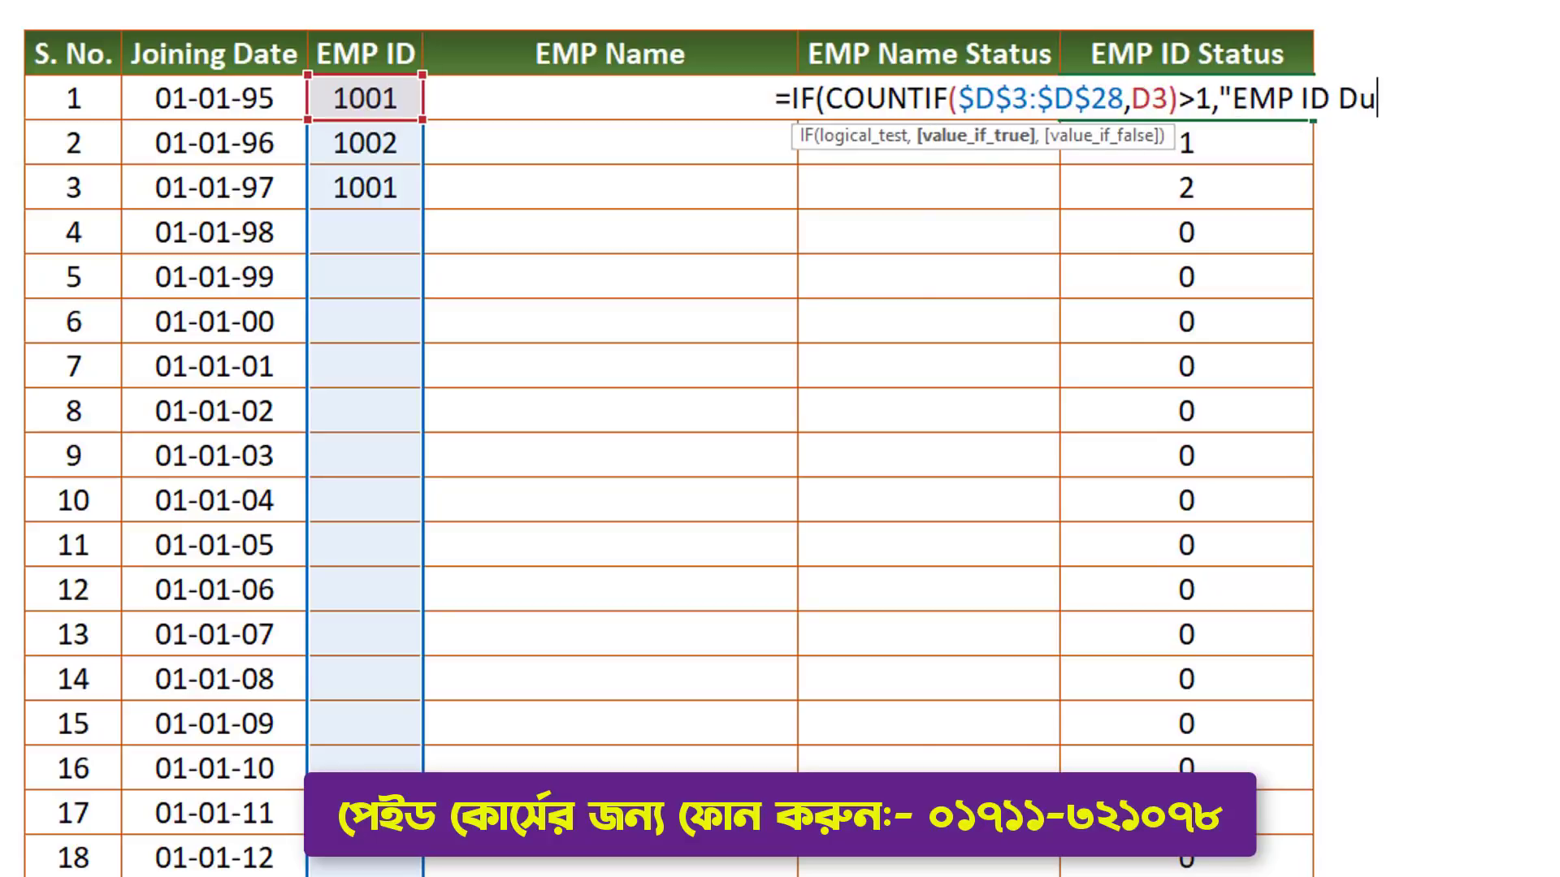
type("plicate")
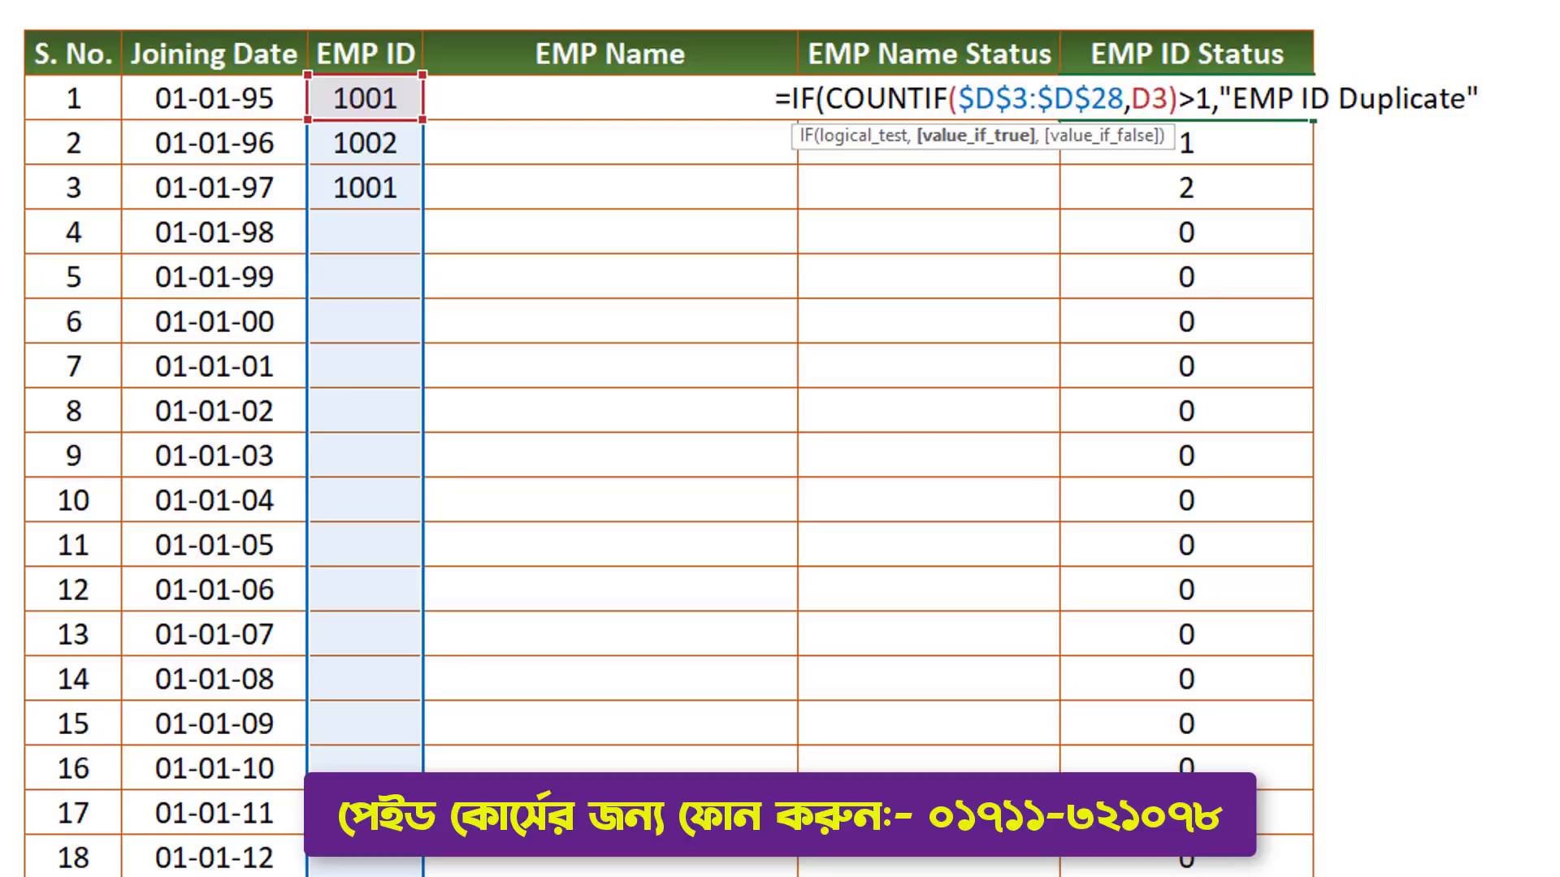
type("\")")
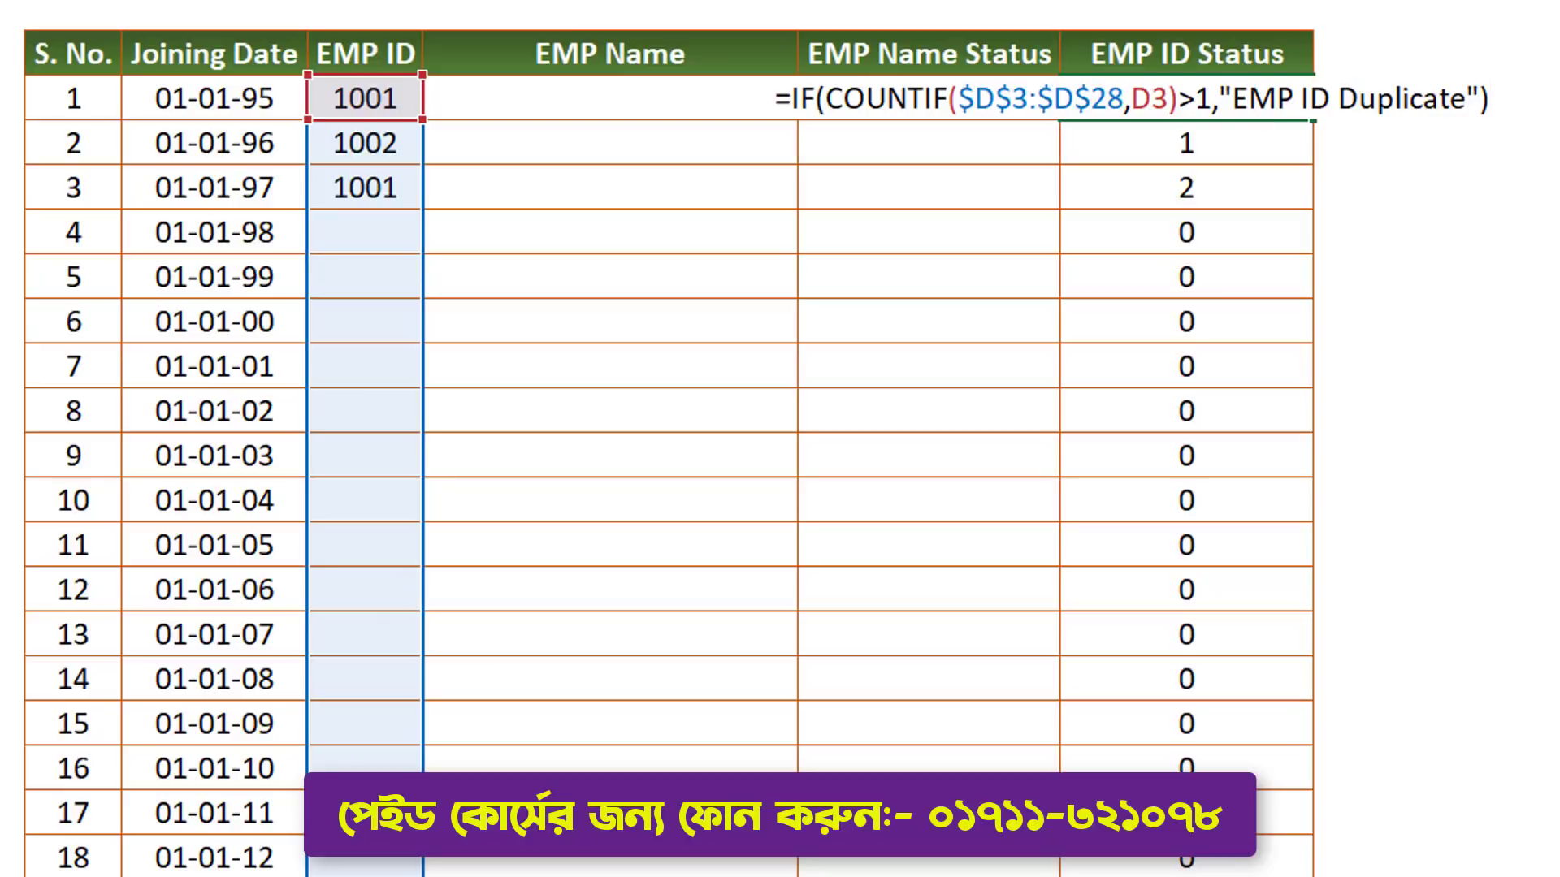
key("BackSpace")
type(",")
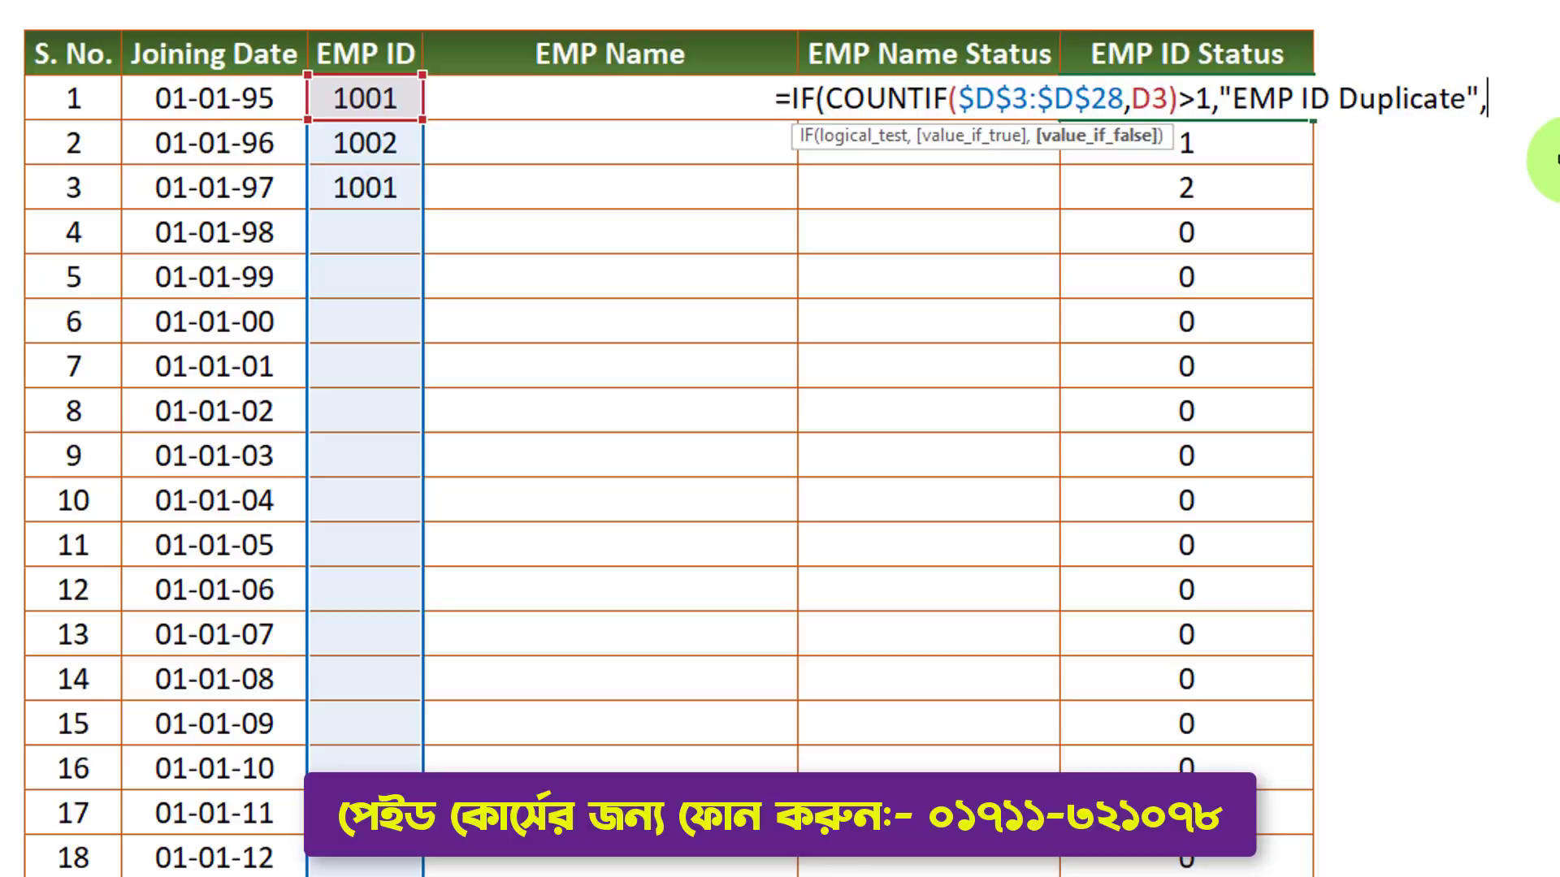
type("\"\")")
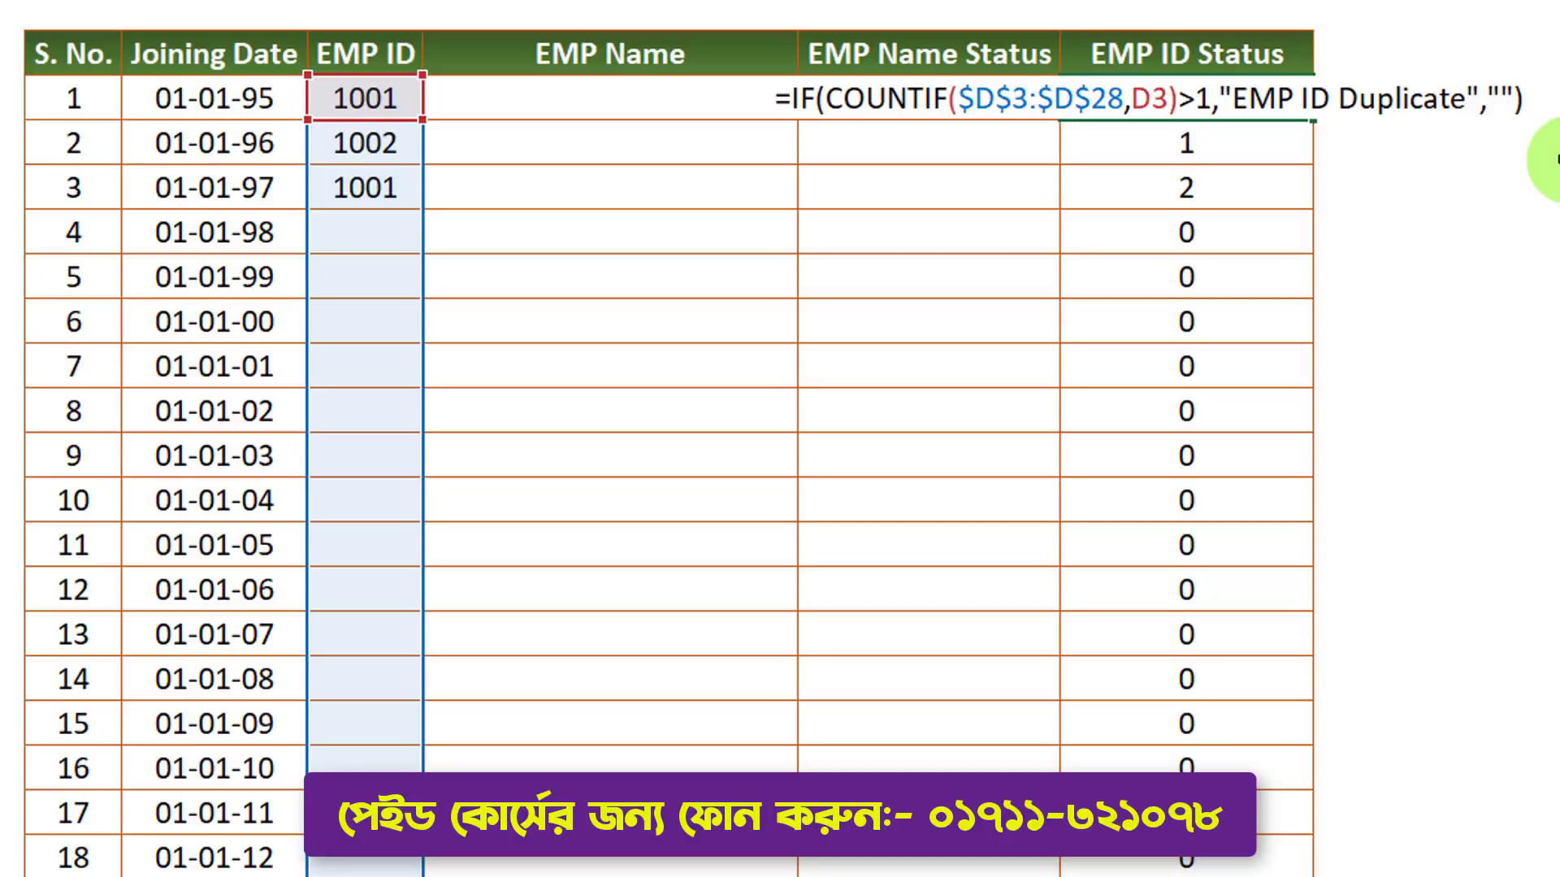
key("Return")
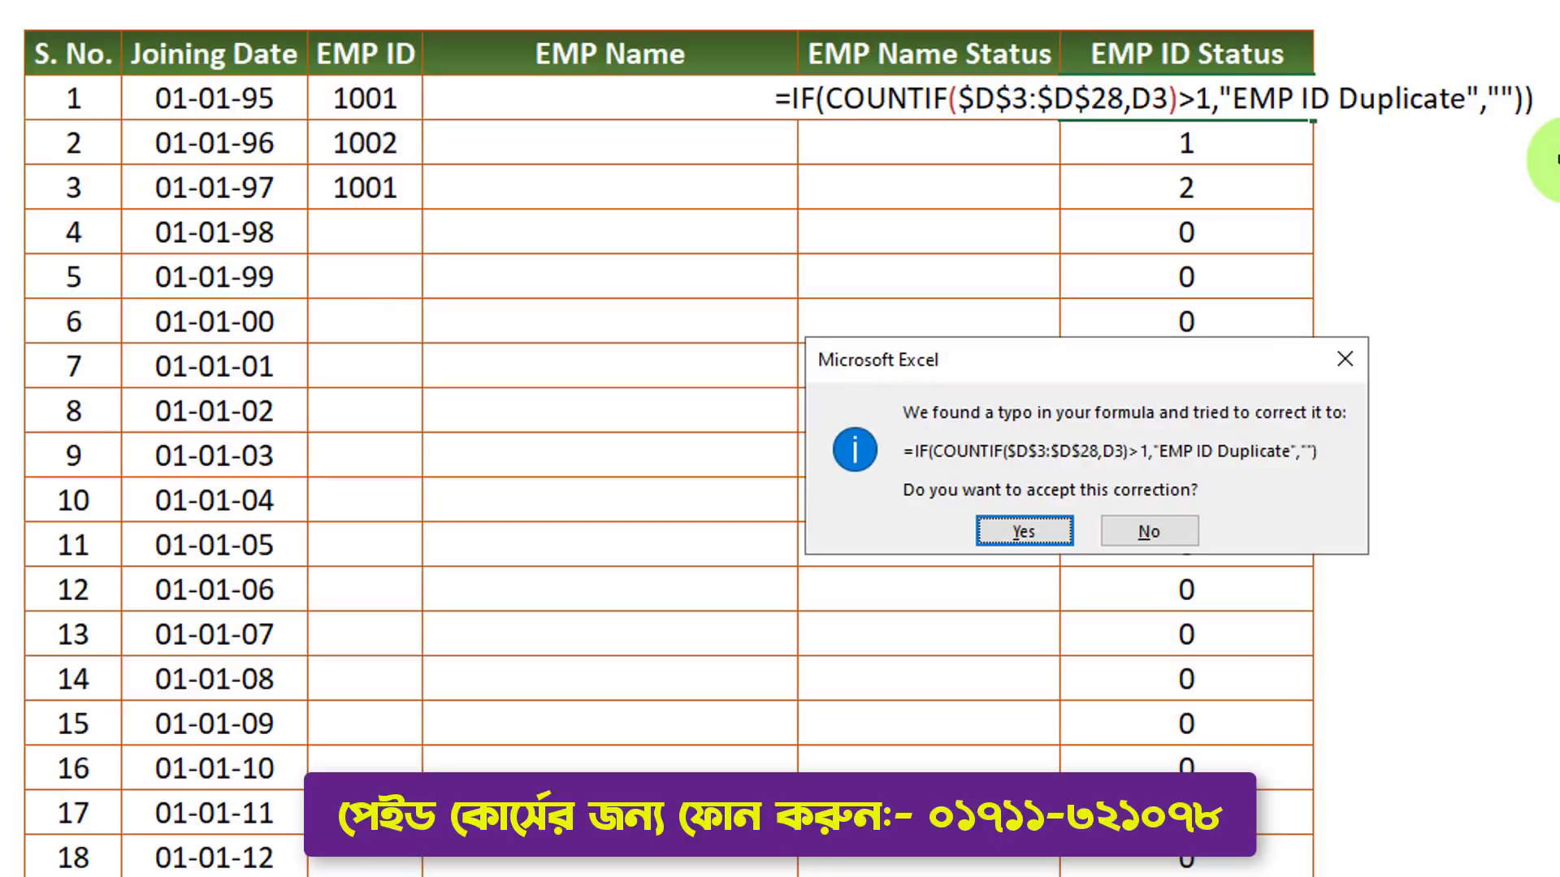
left_click(924, 632)
Fill the completed IF formula from the first EMP ID Status cell down the whole column
left_click(1242, 101)
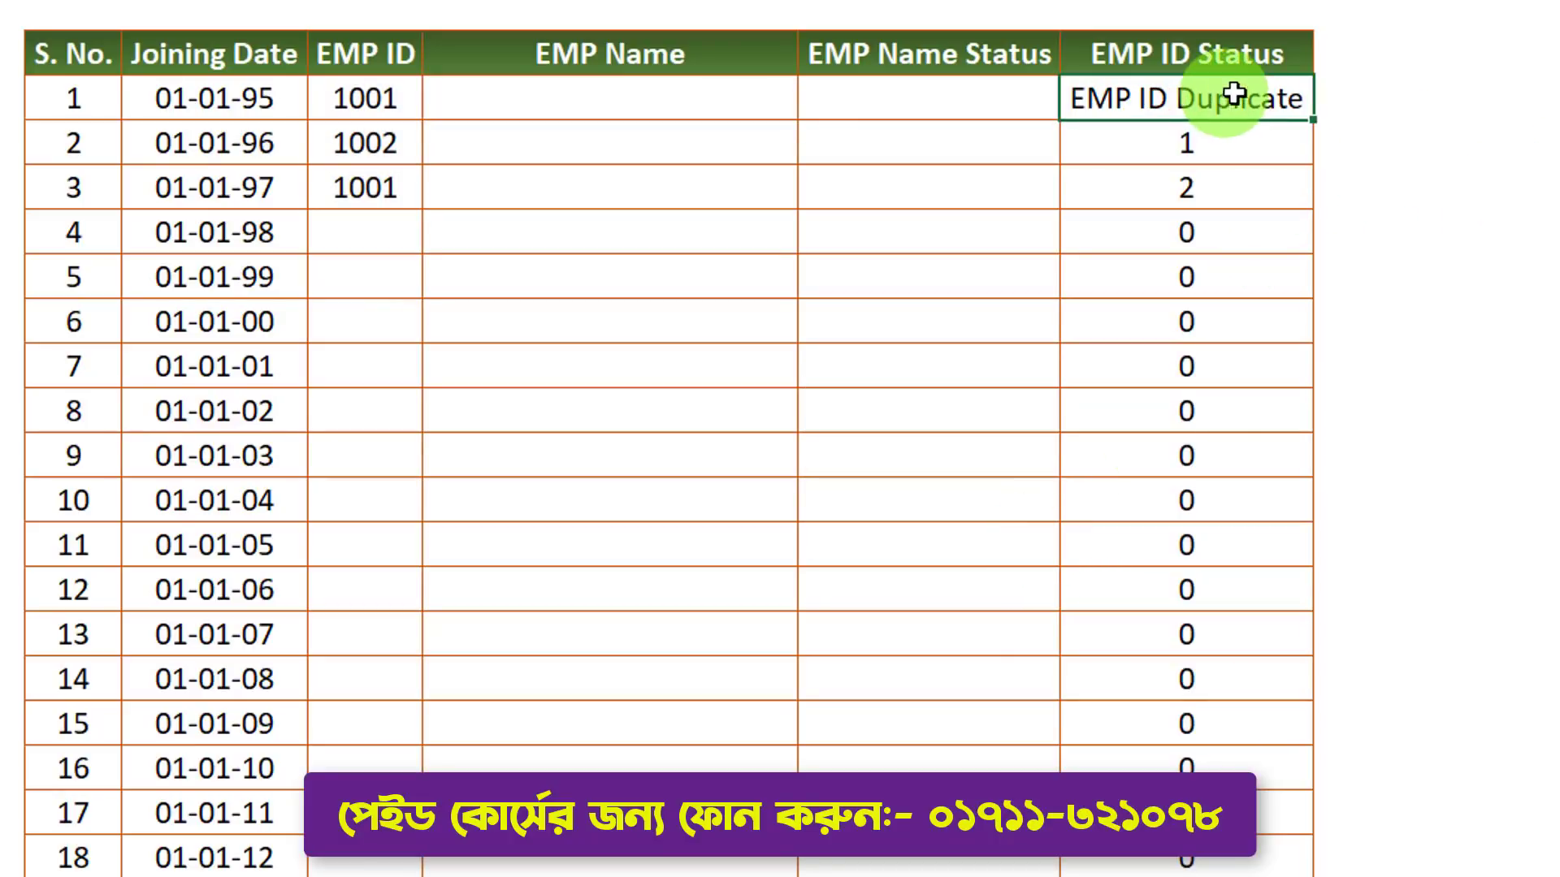
double_click(1316, 121)
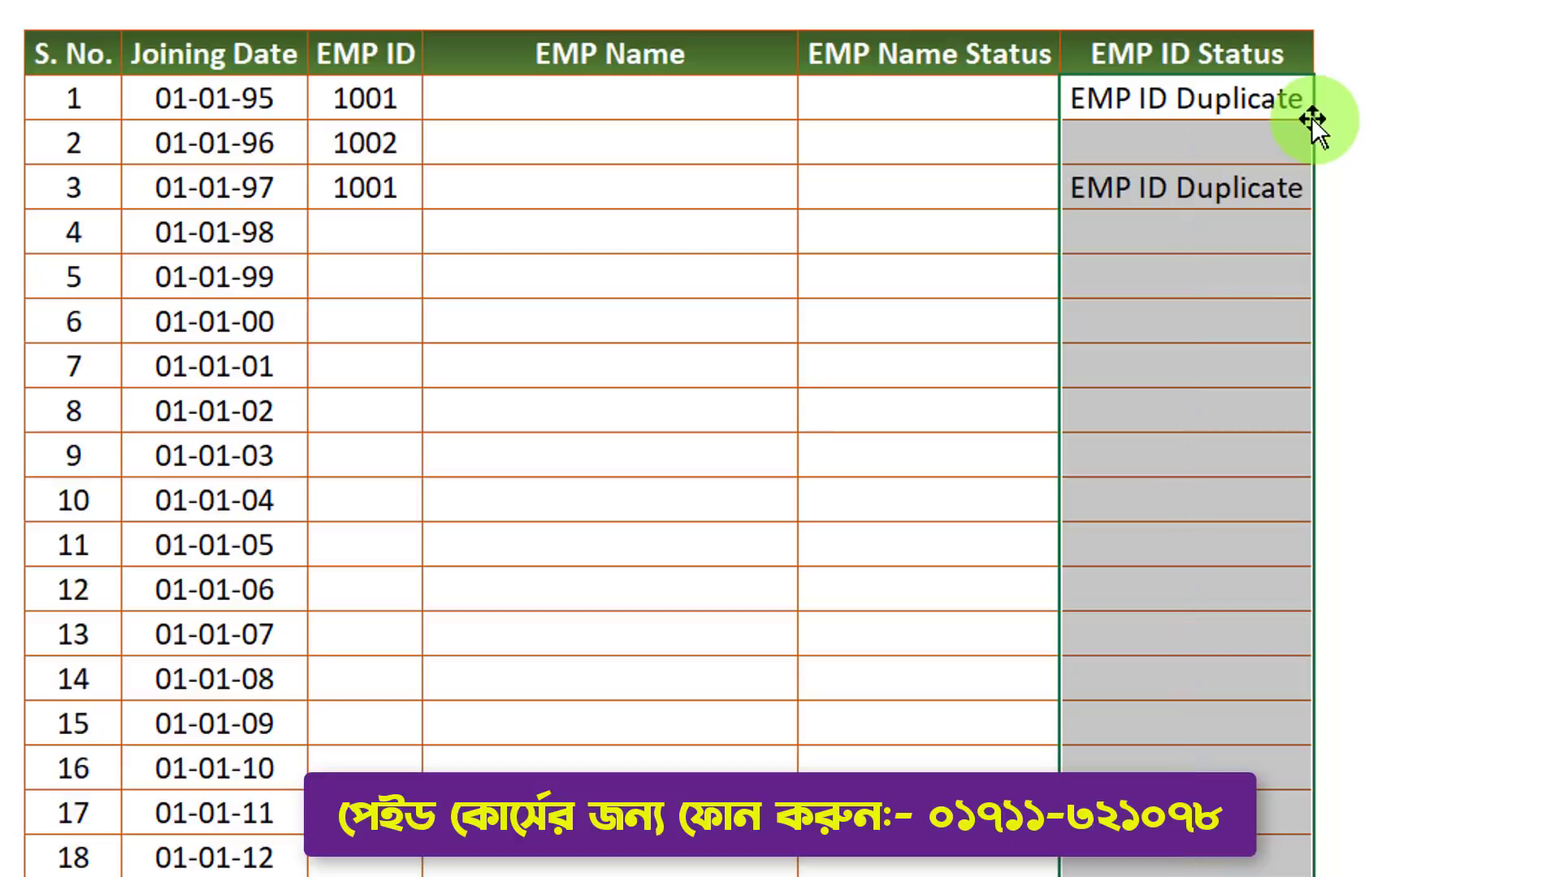
left_click(1145, 228)
Enter EMP IDs 1003, 1004 and 1003 for serial numbers 4 to 6 and check the EMP ID Status of serial number 6
left_click(388, 225)
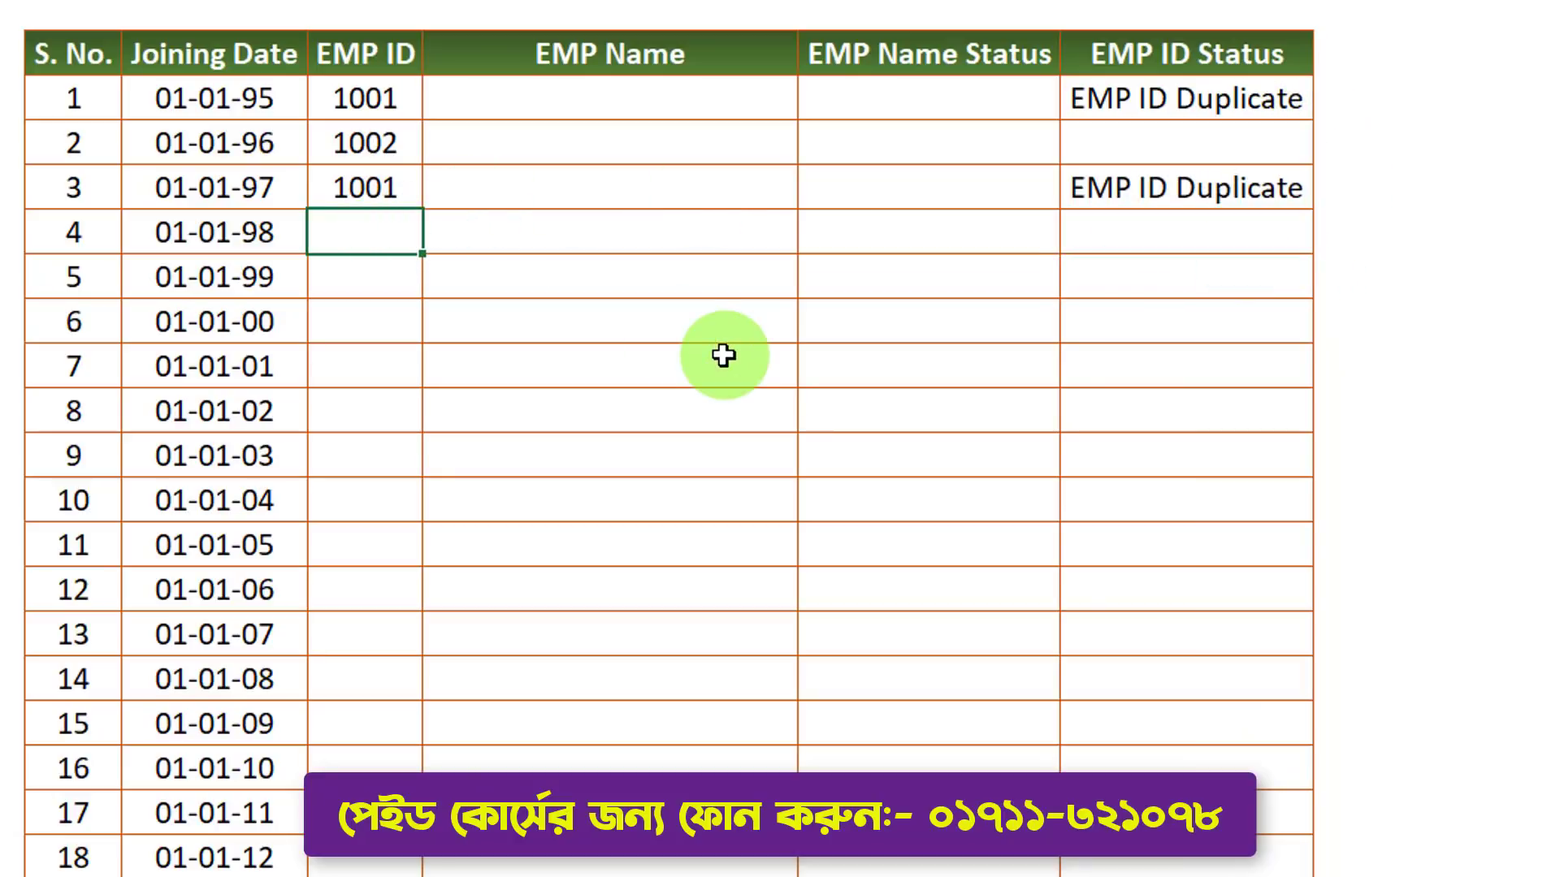
type("1003")
key("Return")
type("1004")
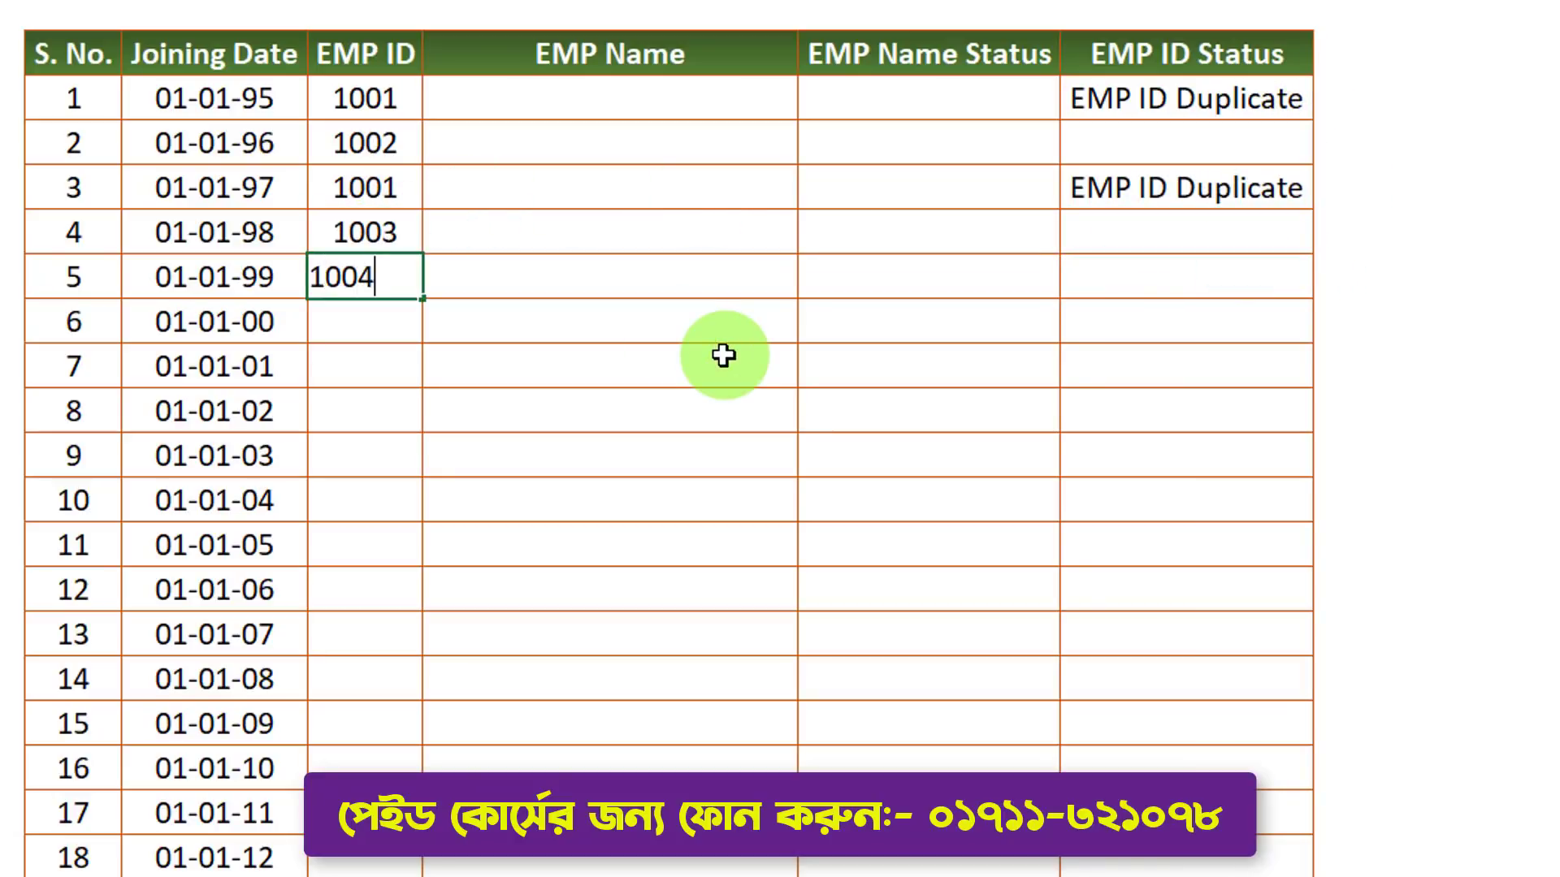
key("Return")
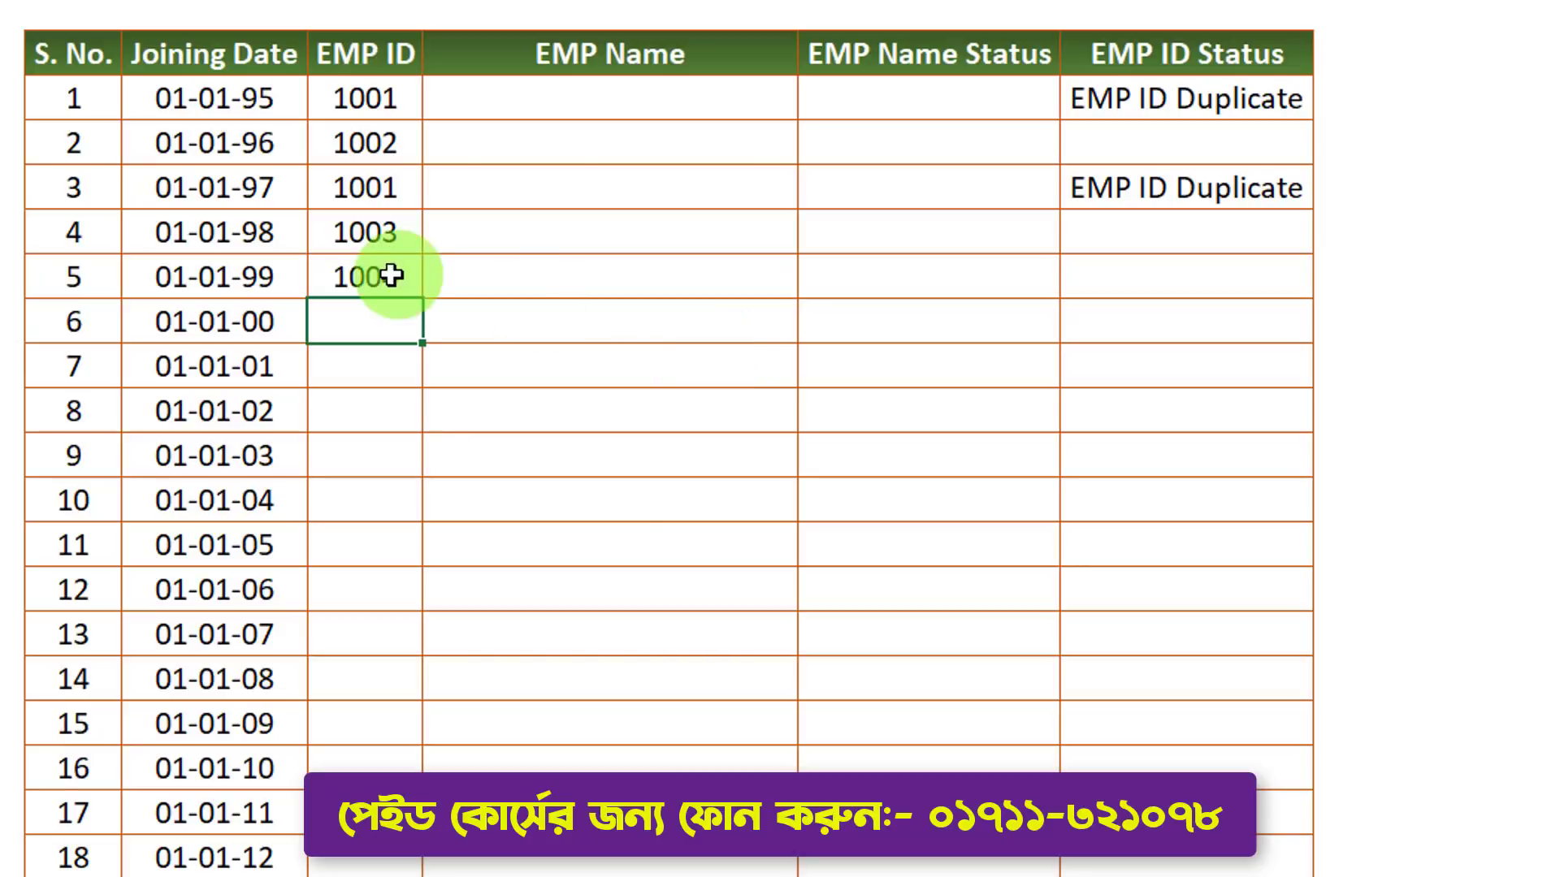
type("1003")
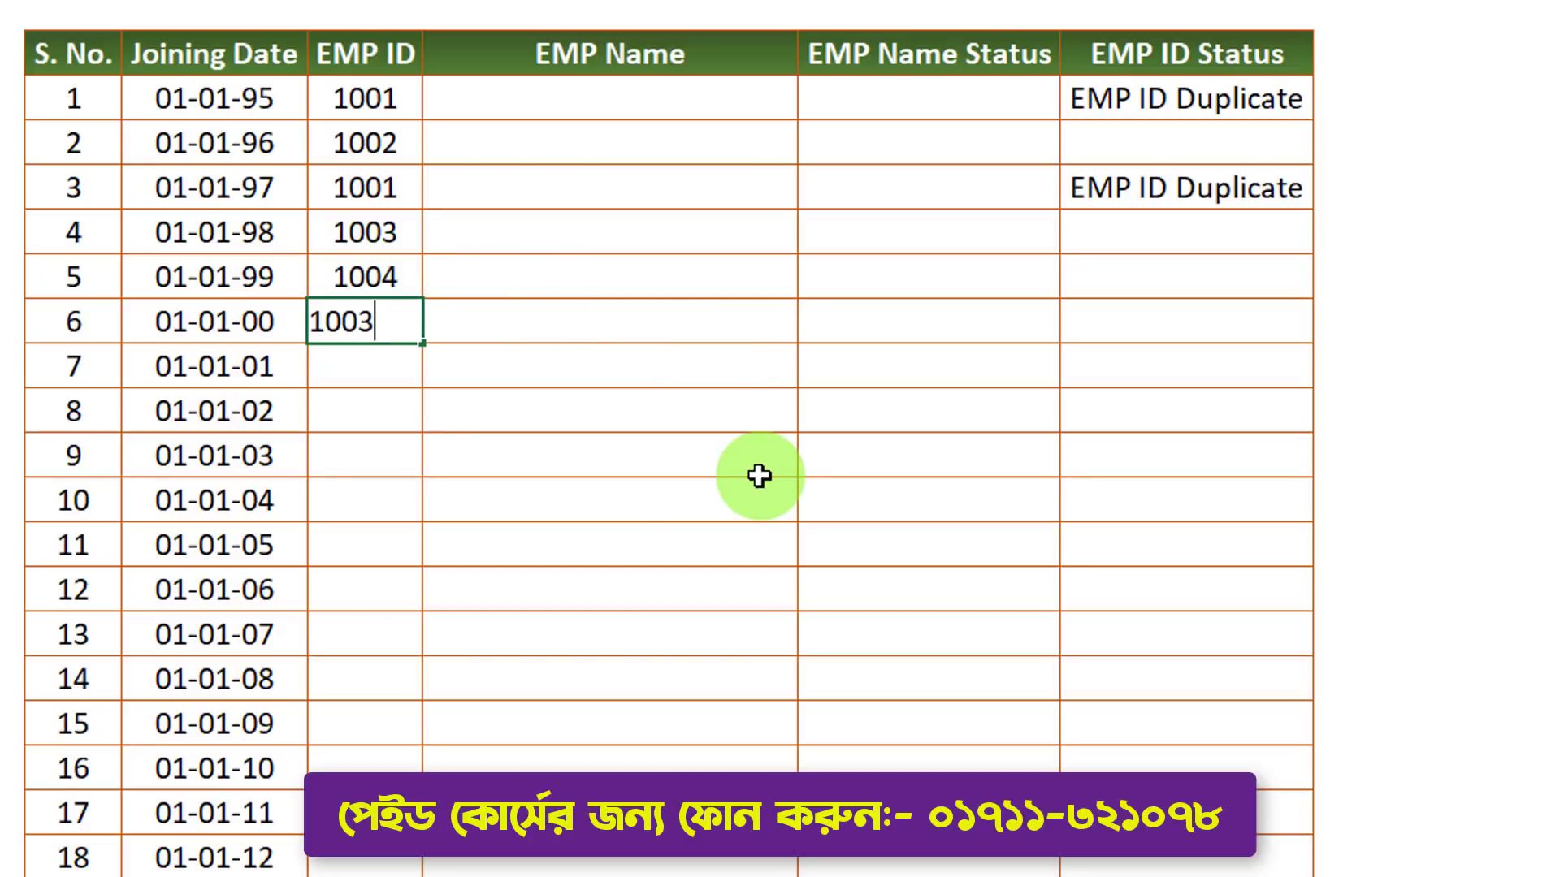
left_click(759, 476)
left_click(1194, 321)
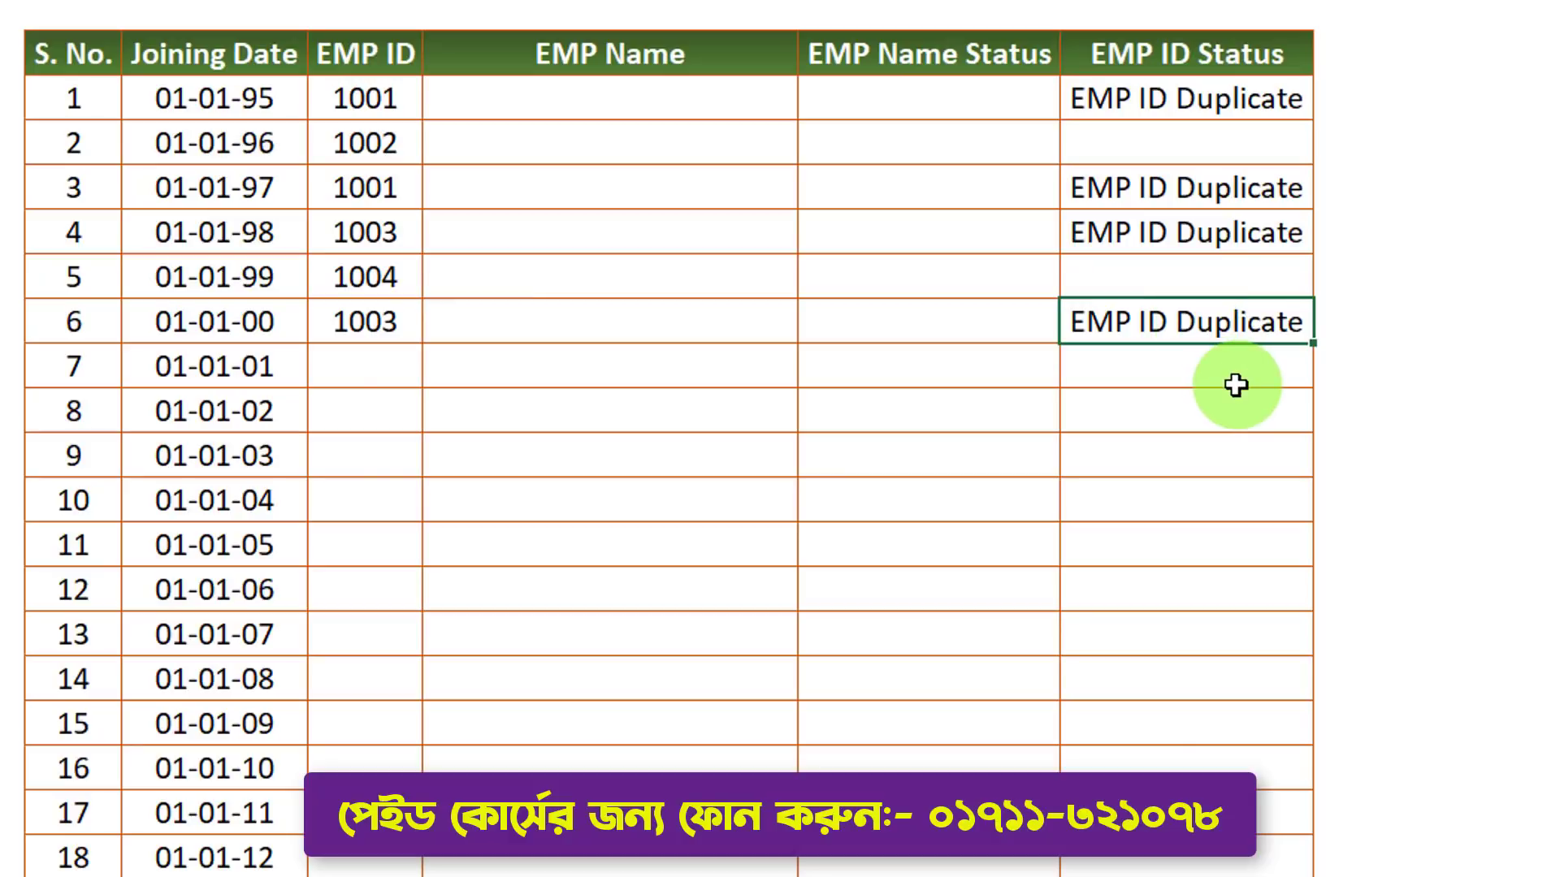